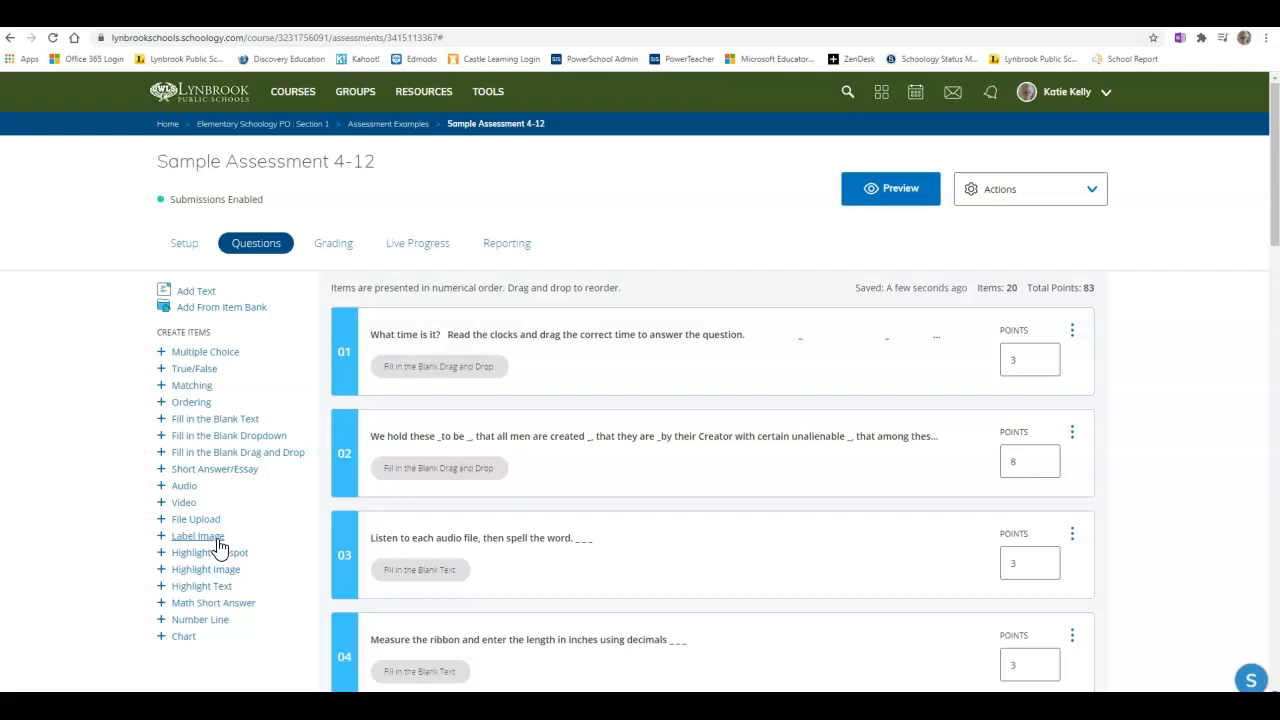
# Examine the sample Label Image questions for the periodic table element and the Earth's layers, including the draggable labels.
pyautogui.click(218, 541)
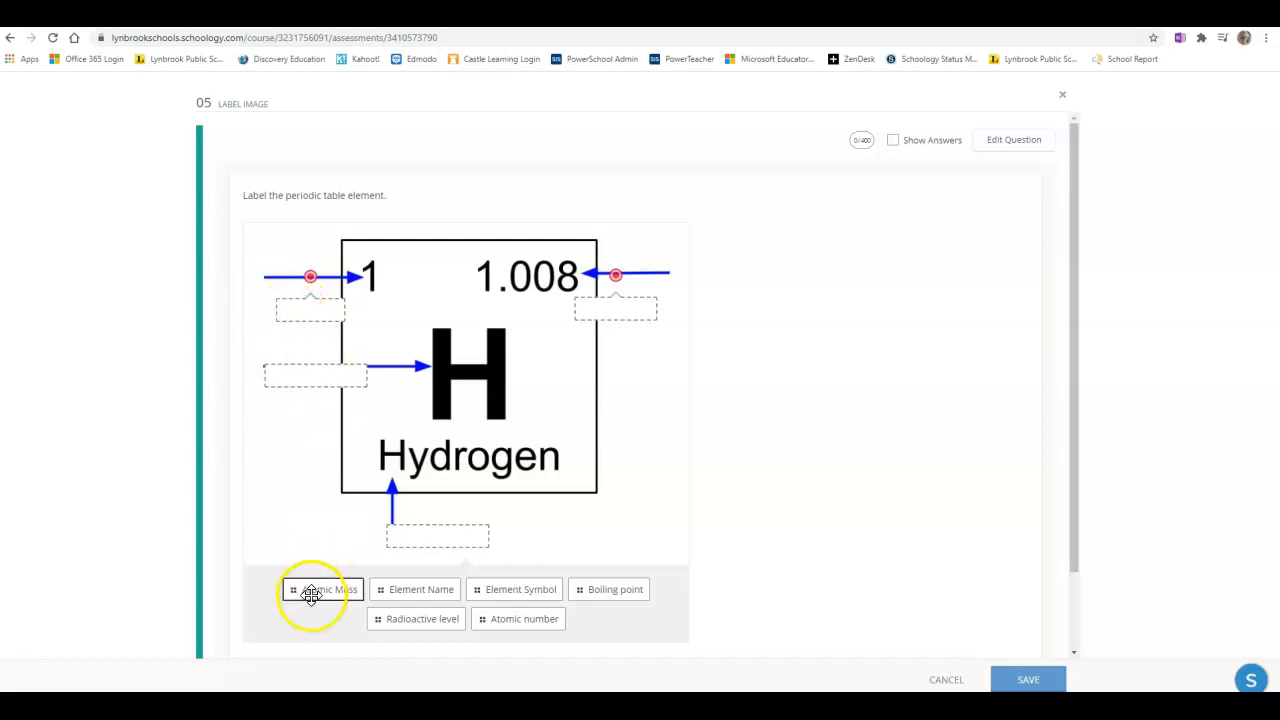
pyautogui.moveTo(331, 597); pyautogui.dragTo(323, 628)
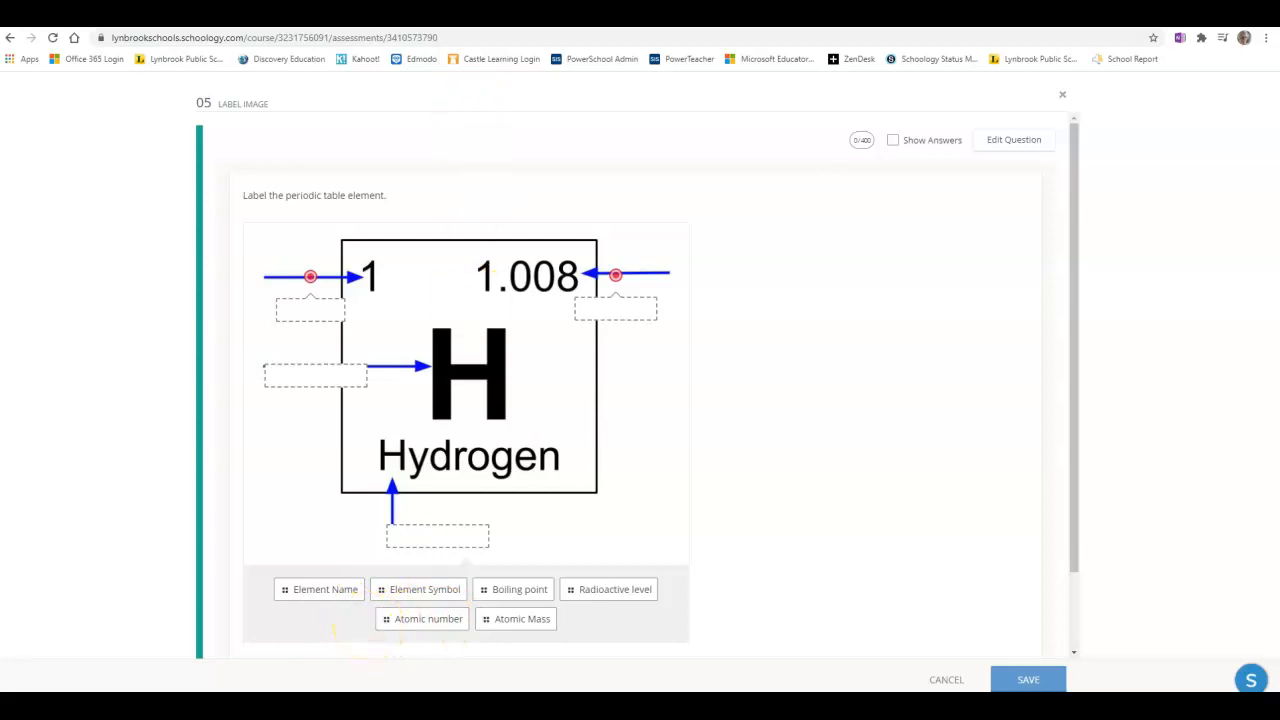
pyautogui.hotkey('ctrl', 'Tab')
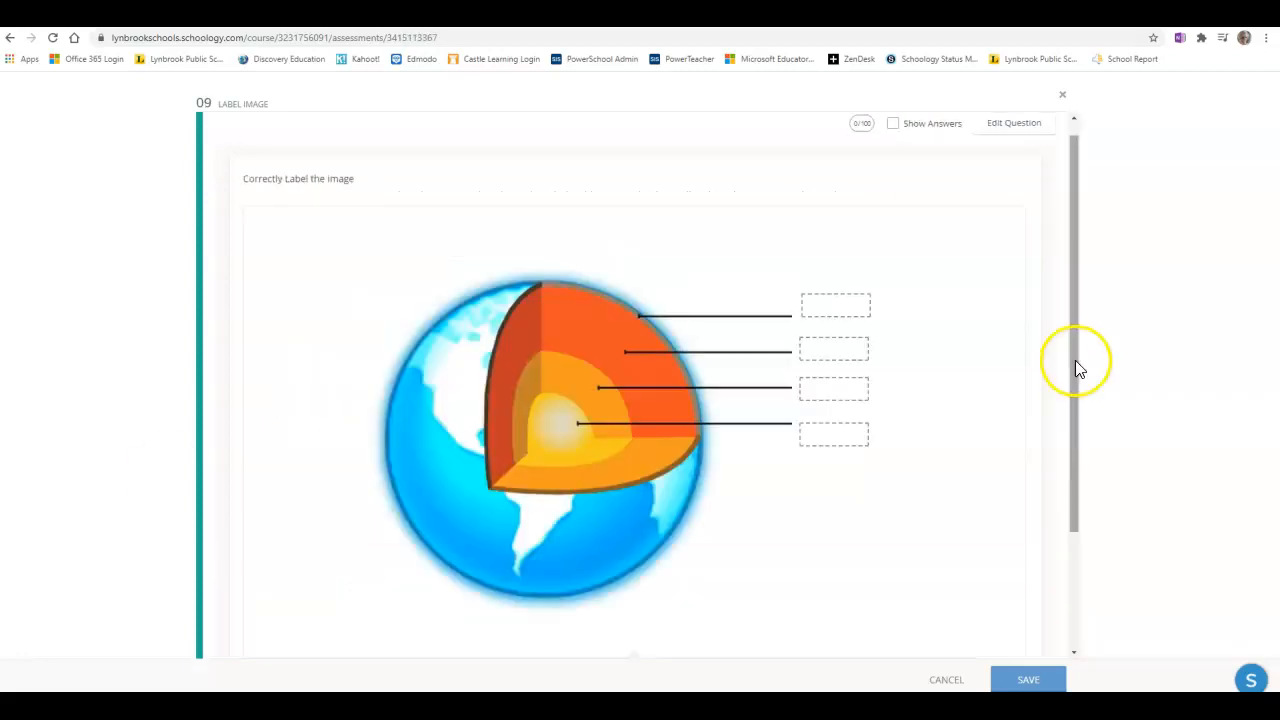
pyautogui.moveTo(1074, 363); pyautogui.dragTo(1086, 393)
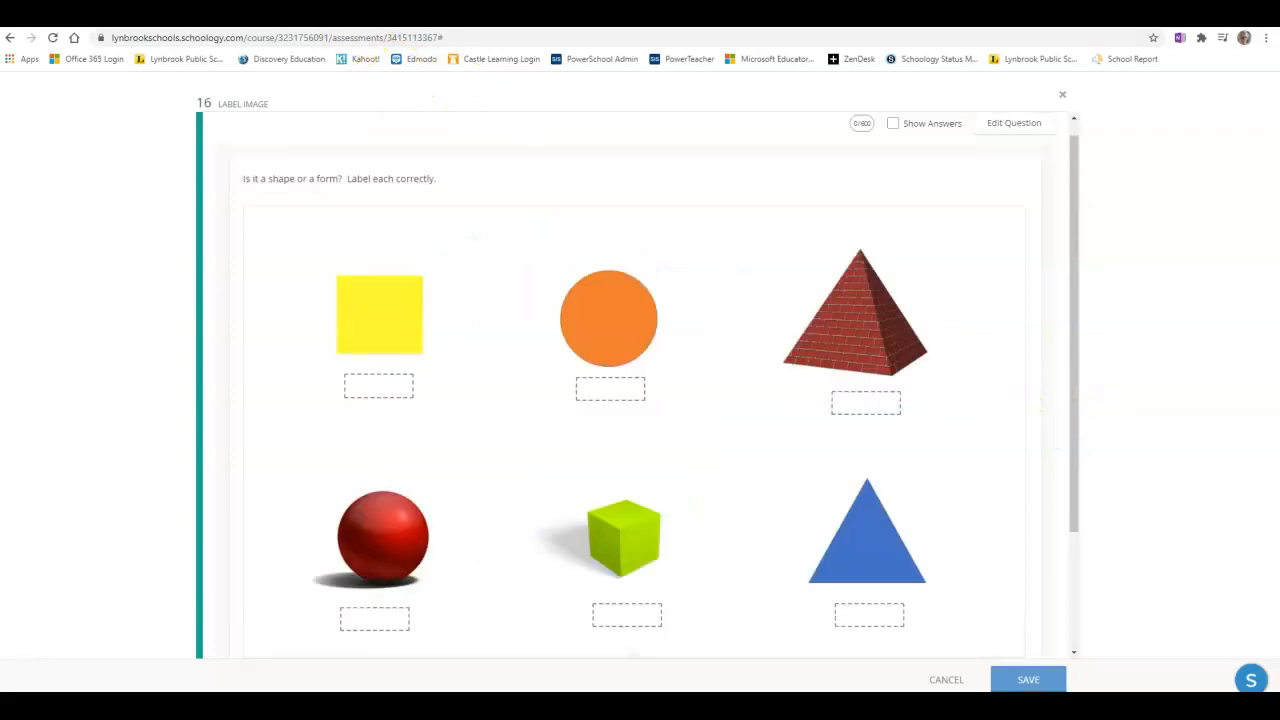
# Try the Shape label on the yellow square and orange circle in the shape-or-form sample, and examine the sample states map question.
pyautogui.moveTo(1082, 231); pyautogui.dragTo(1086, 270)
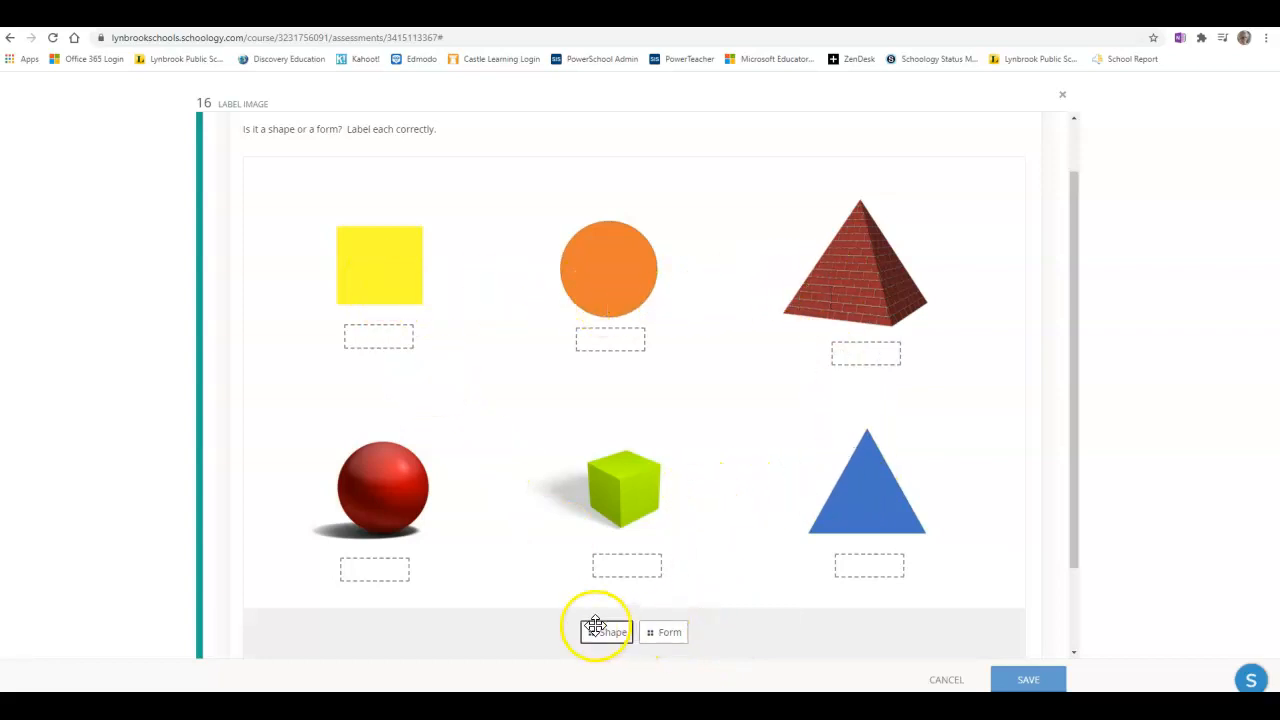
pyautogui.moveTo(608, 631); pyautogui.dragTo(380, 340)
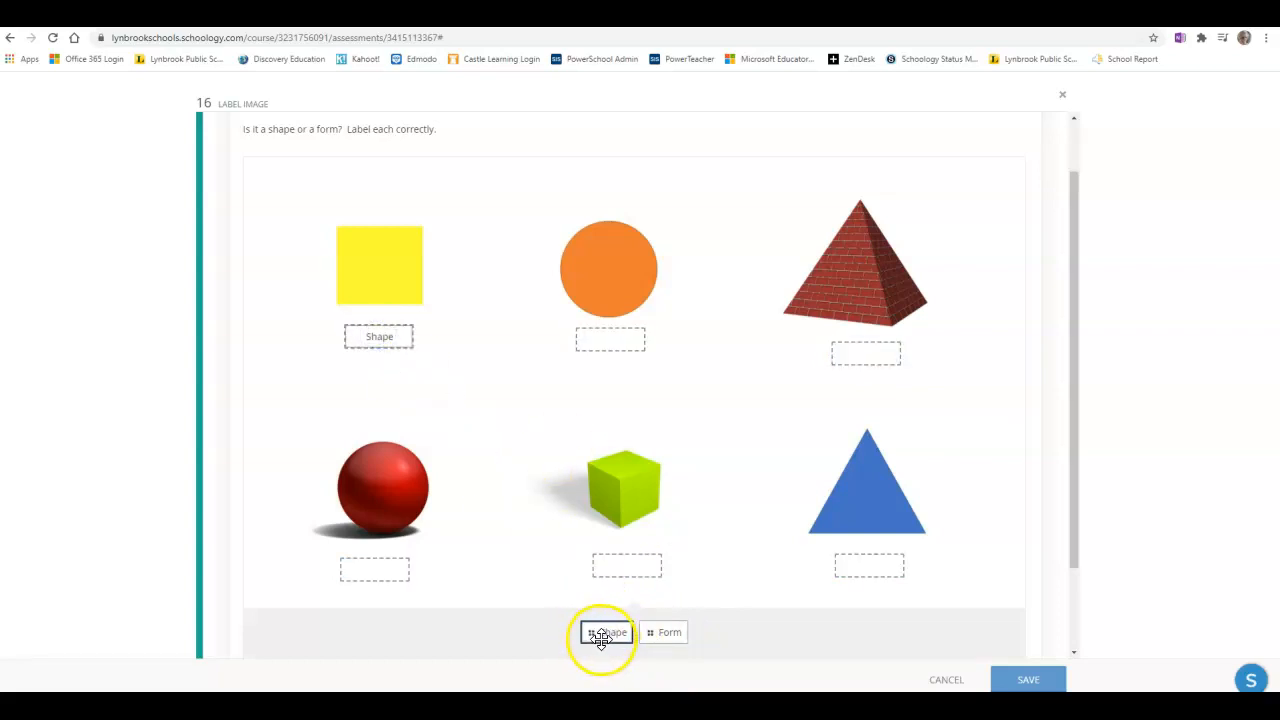
pyautogui.moveTo(606, 634); pyautogui.dragTo(625, 338)
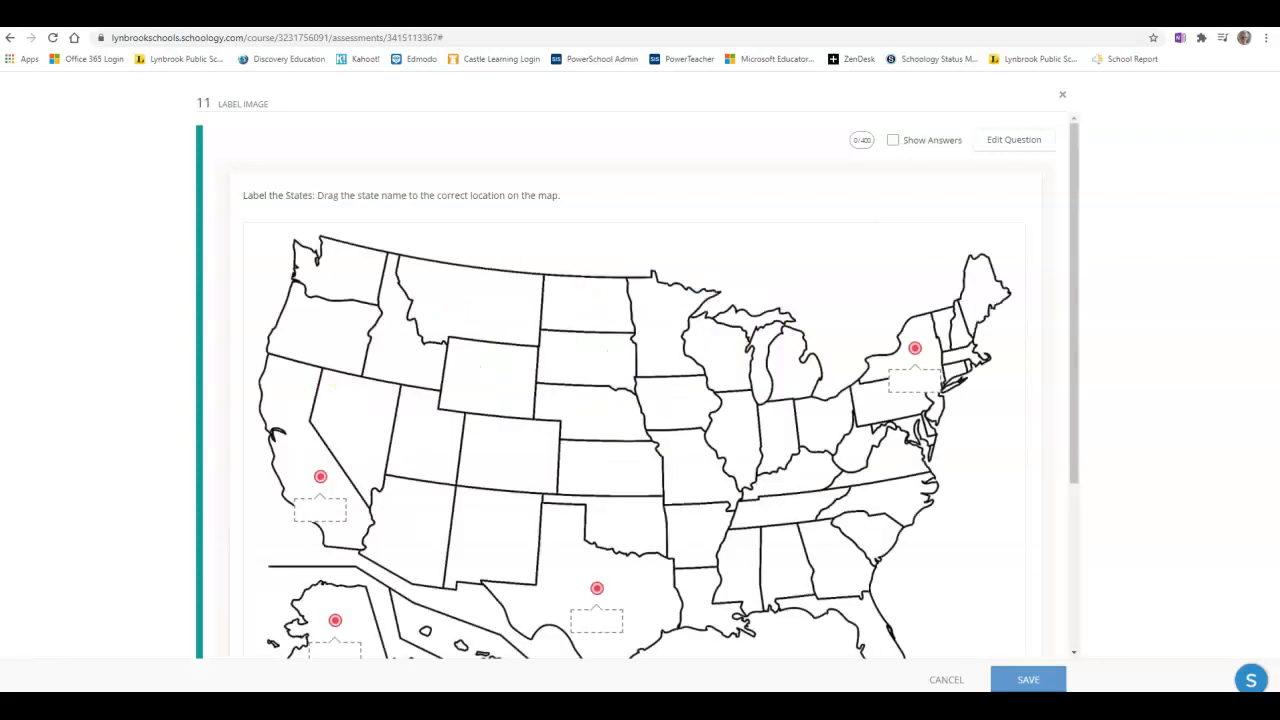
pyautogui.moveTo(1069, 234); pyautogui.dragTo(1083, 287)
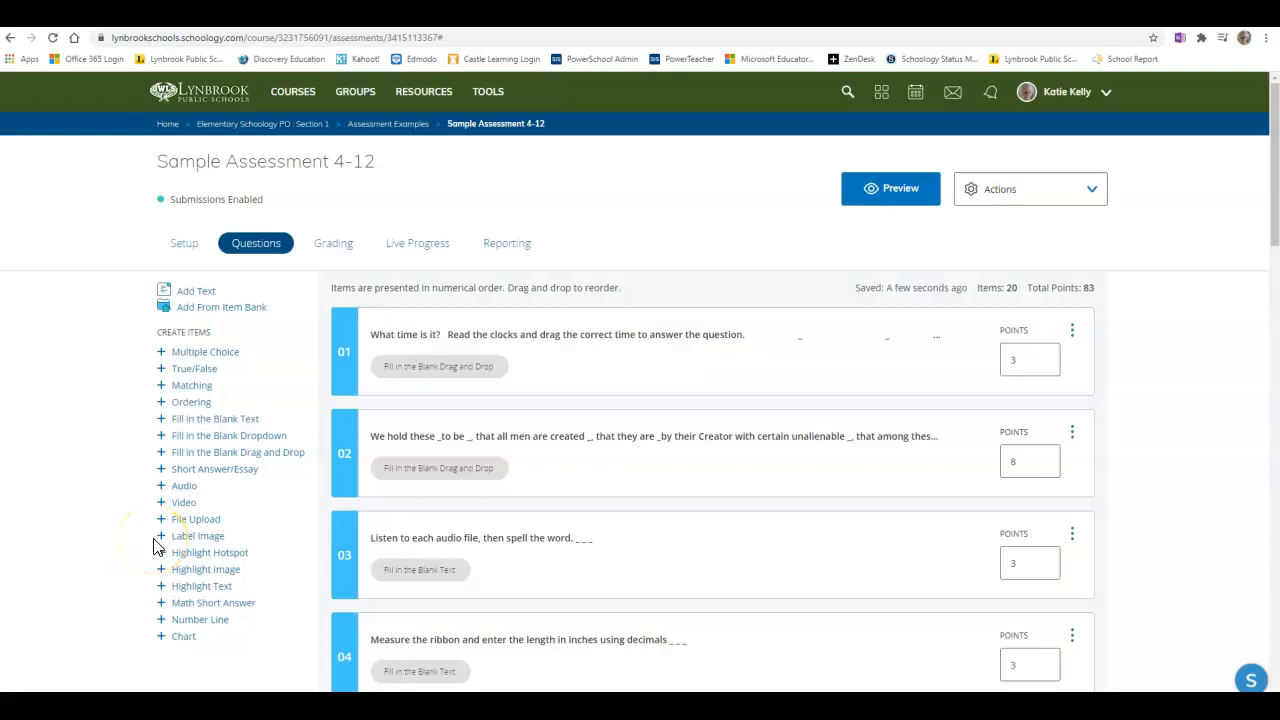
# Create a Label Image question with the prompt "Label the correct states. Drag the state name onto the correct location.".
pyautogui.click(205, 540)
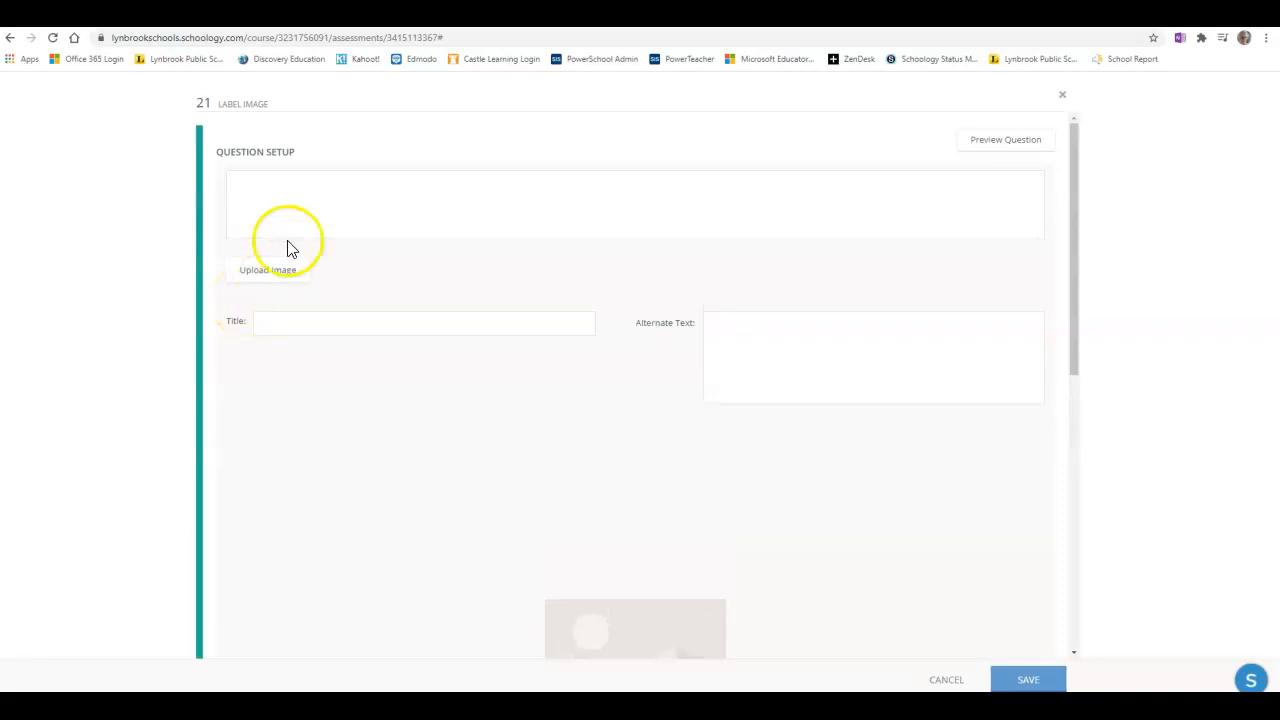
pyautogui.click(271, 188)
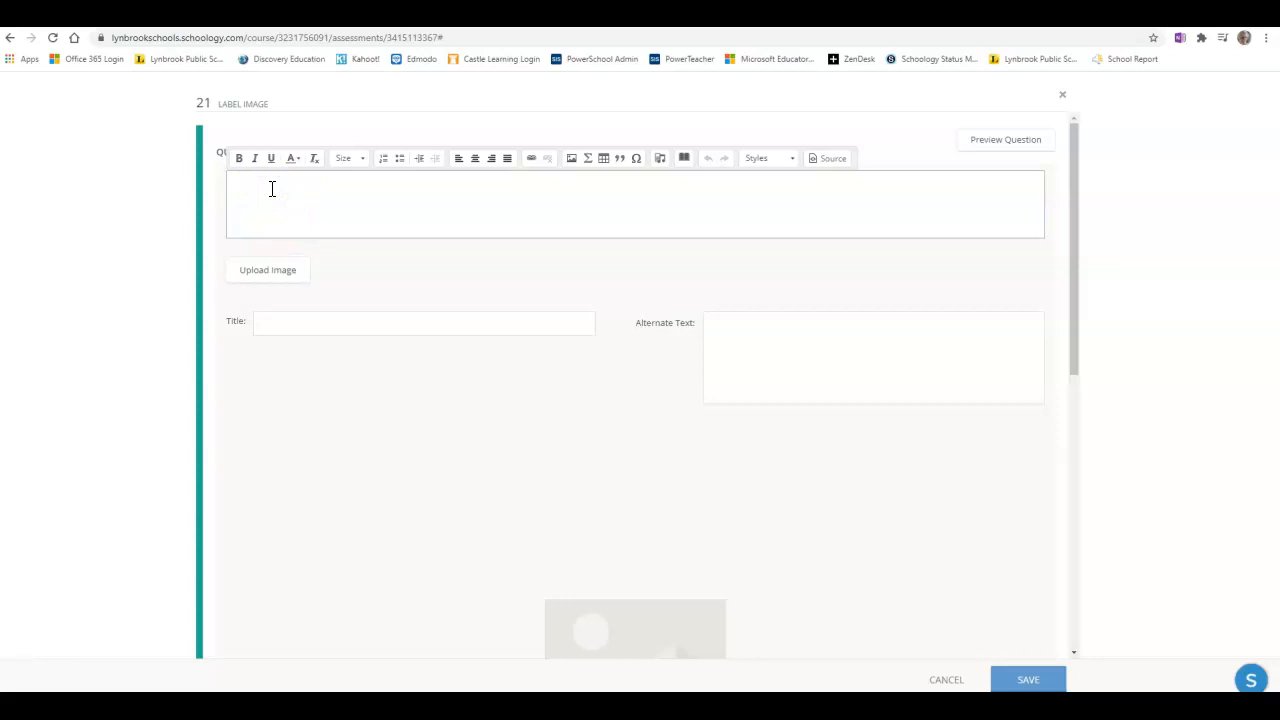
pyautogui.write('Label the correct states.  Drag the state name onto the correct location.')
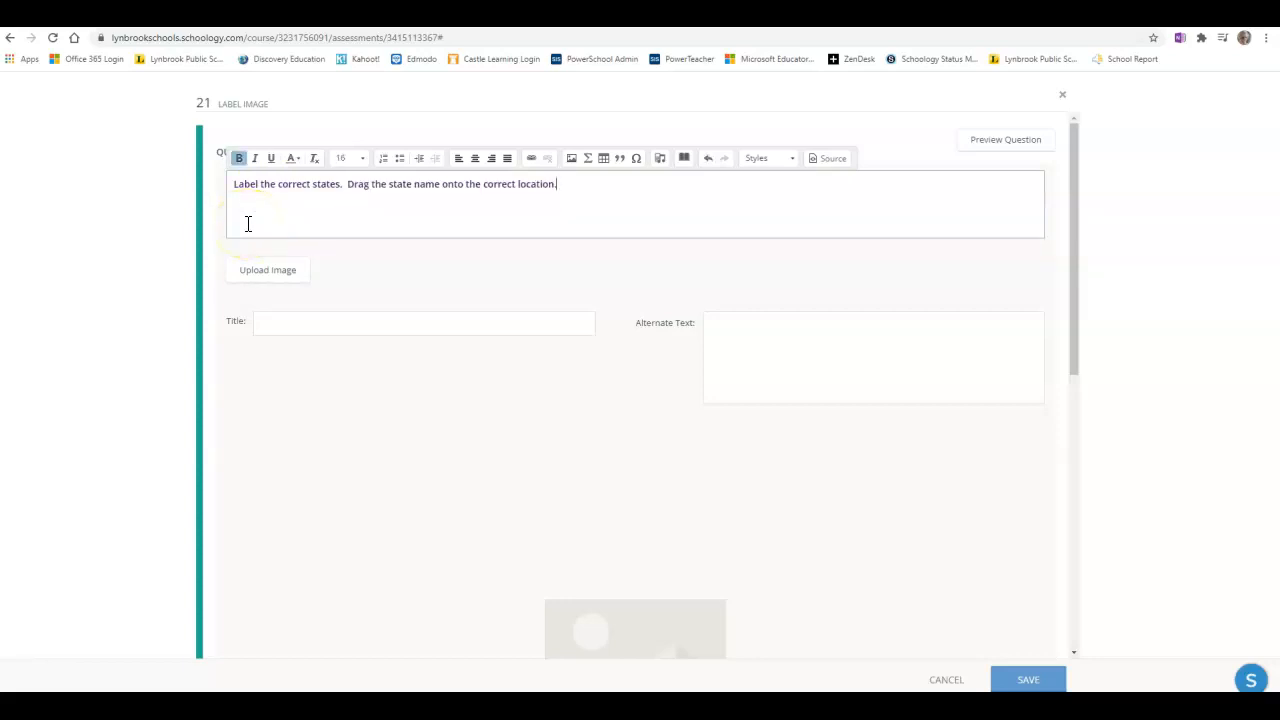
# Upload the blank outline map of the United States as the question's image.
pyautogui.click(264, 283)
pyautogui.click(264, 283)
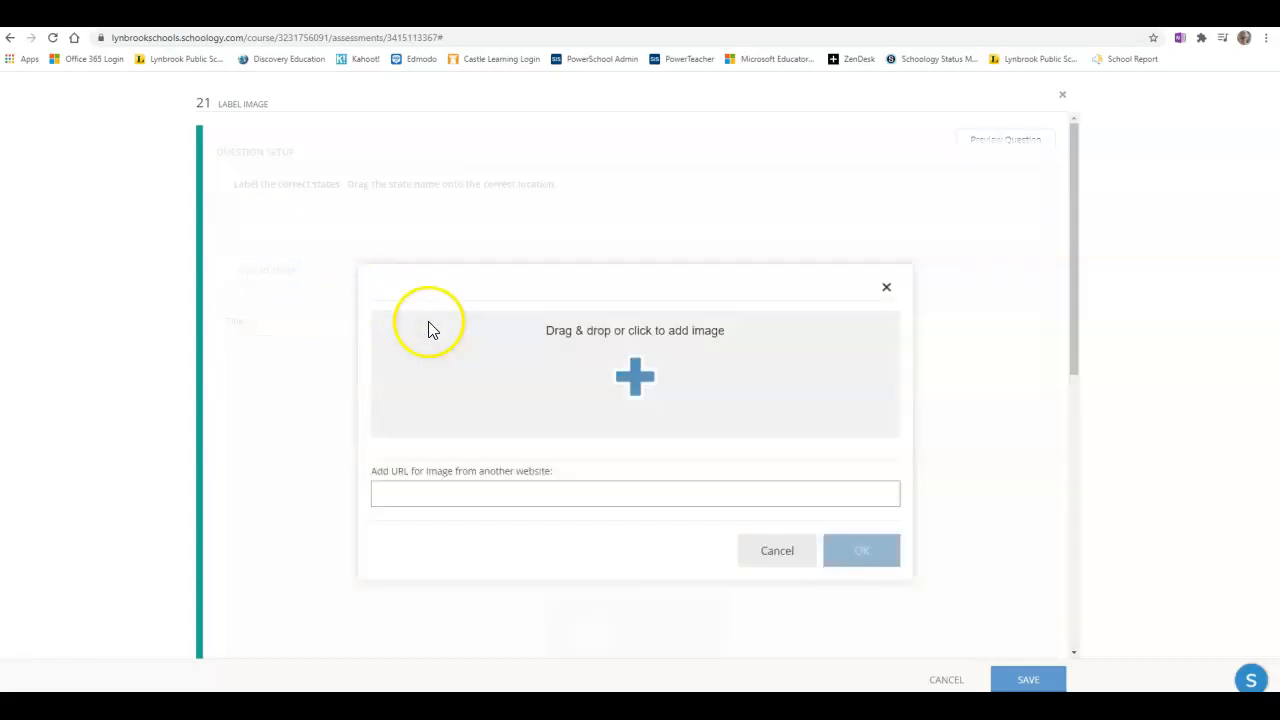
pyautogui.click(635, 385)
pyautogui.click(566, 561)
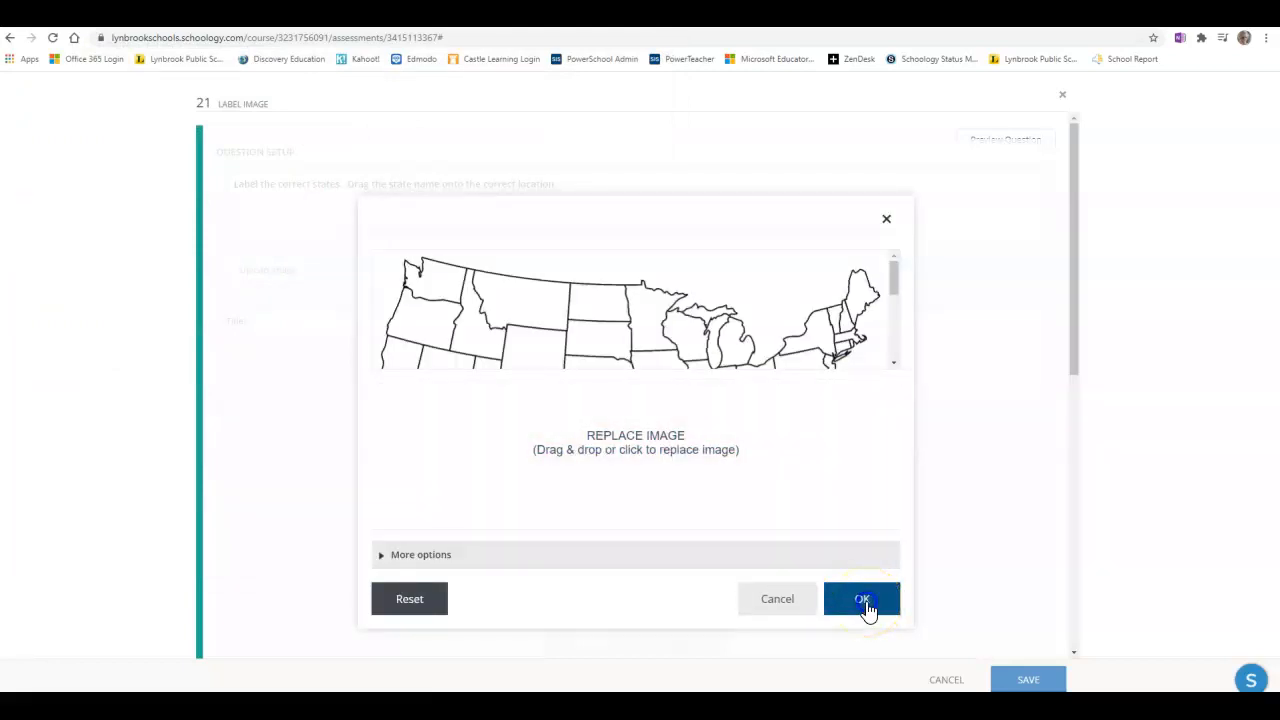
pyautogui.click(864, 601)
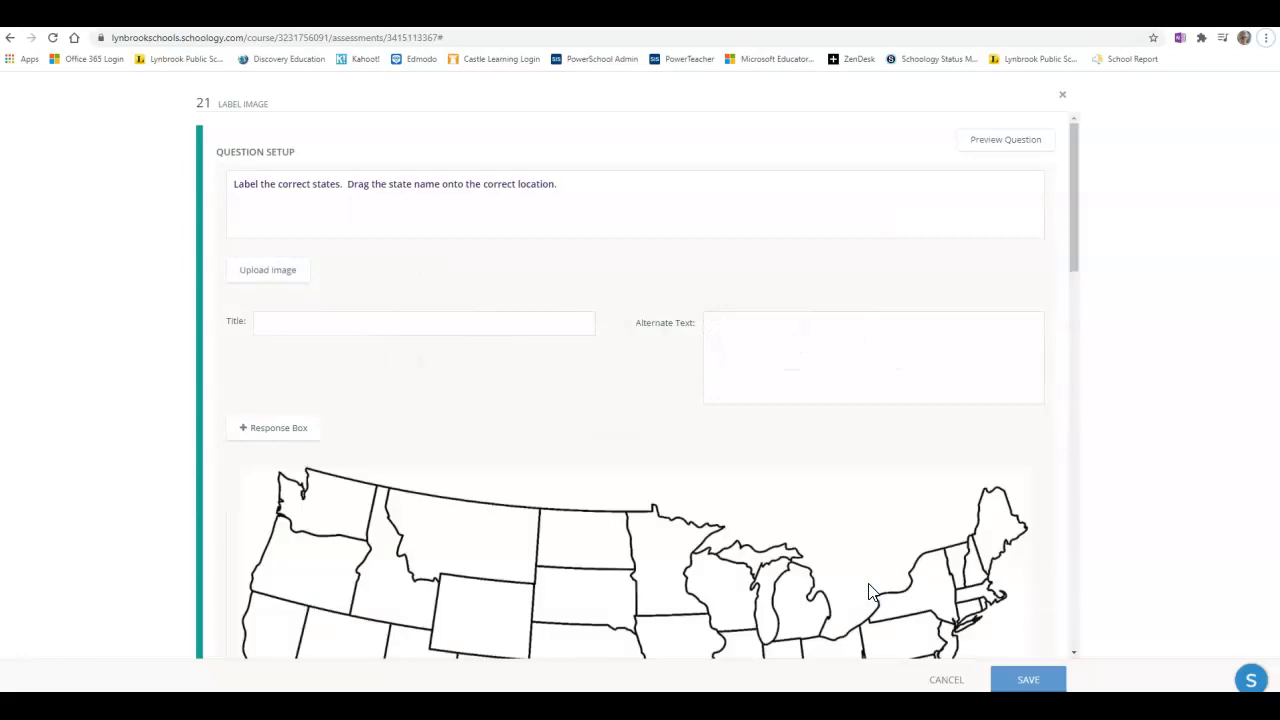
# Add three response boxes to the map and place them at California, Texas and New York.
pyautogui.scroll(-3, 166, 489)
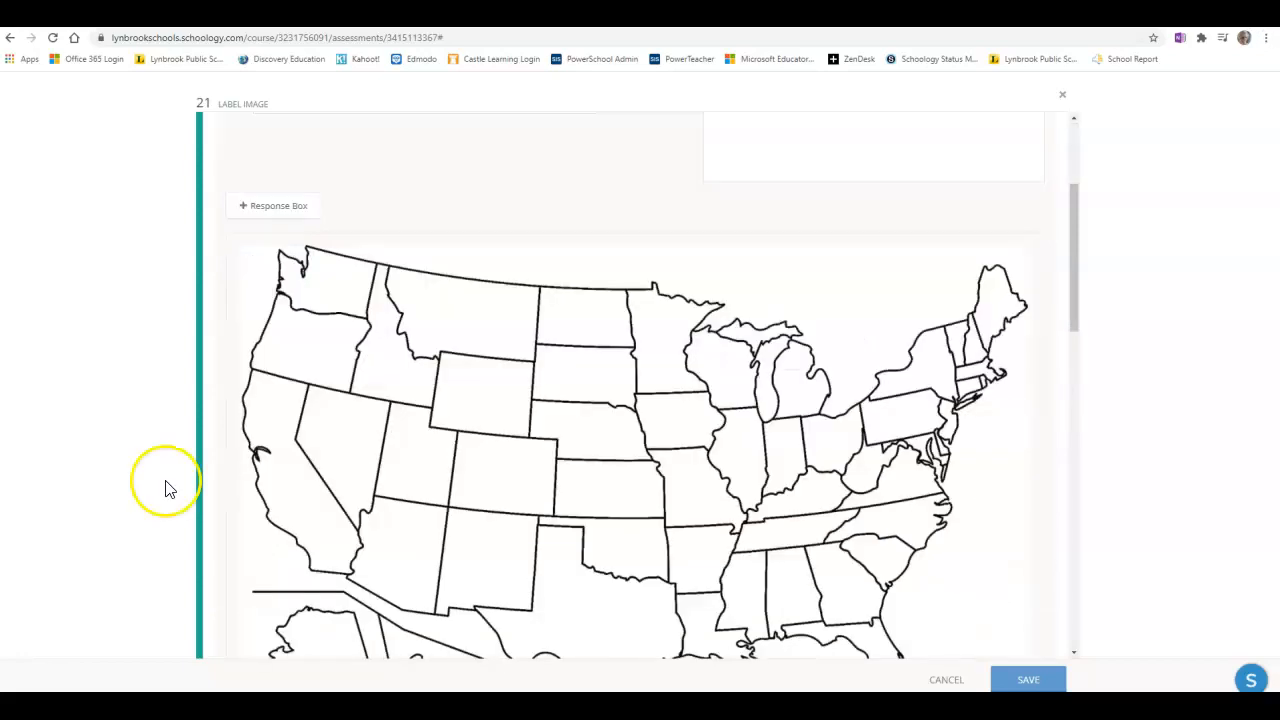
pyautogui.click(278, 216)
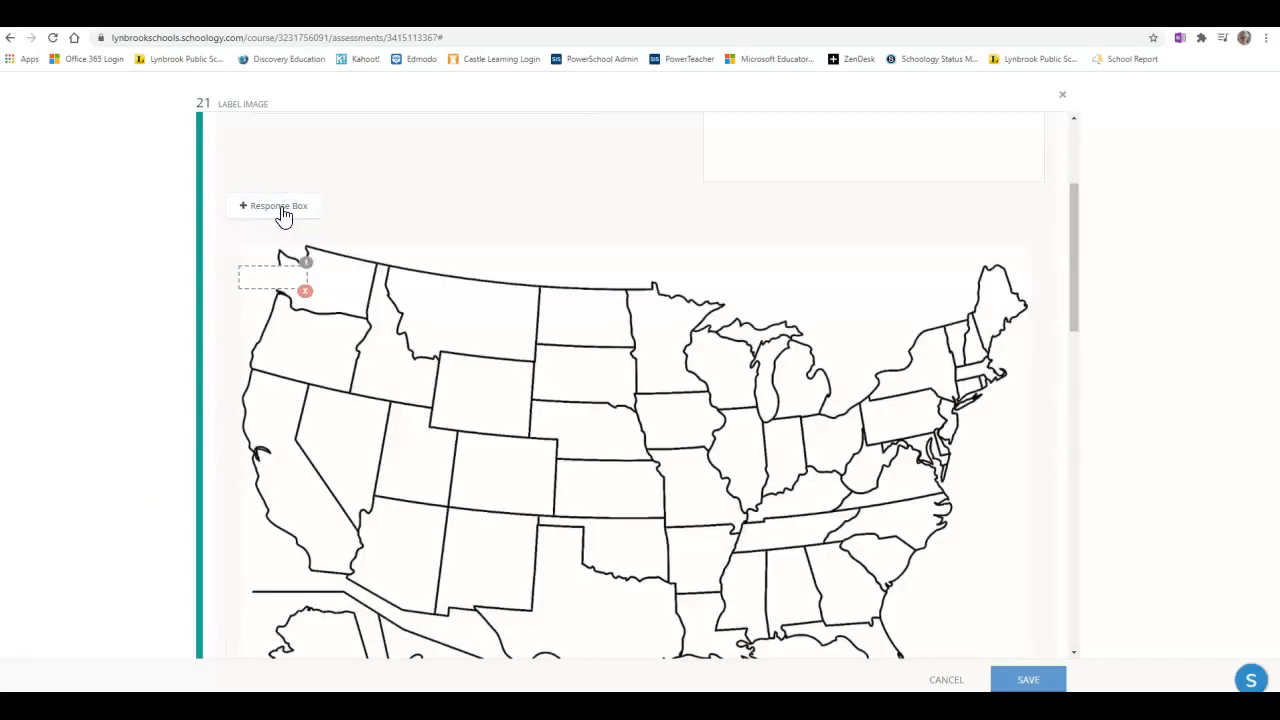
pyautogui.click(283, 212)
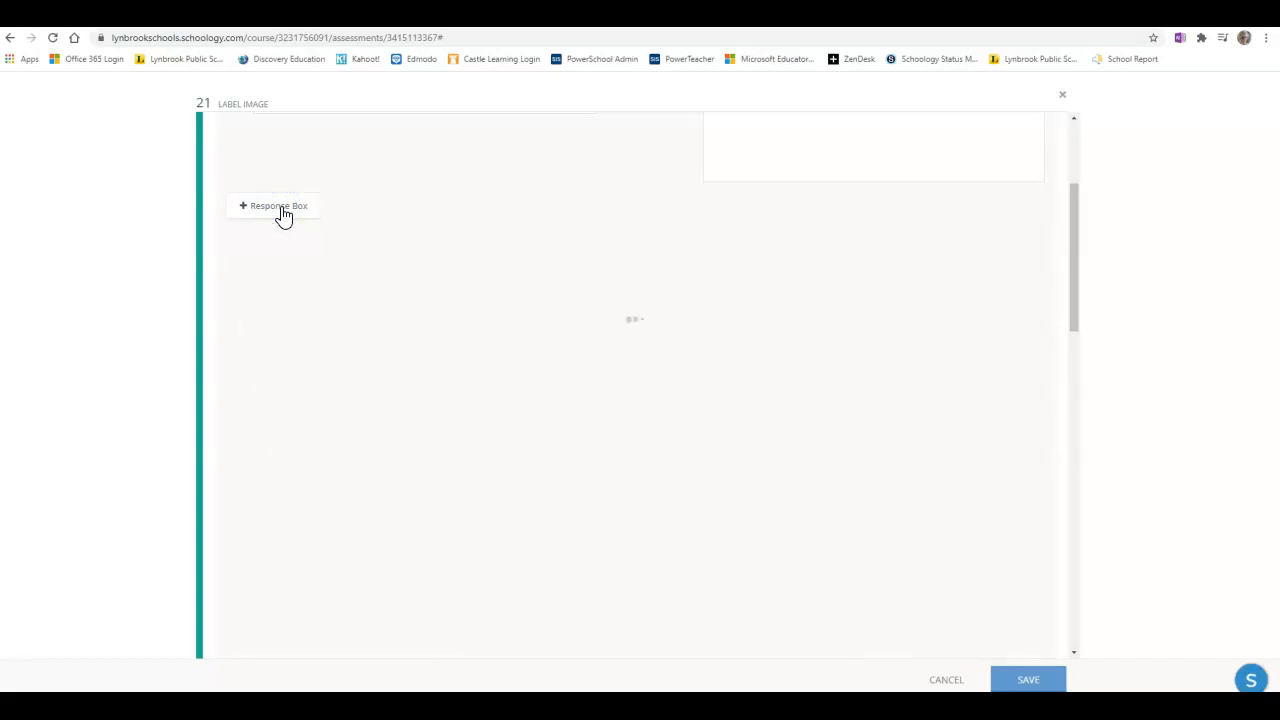
pyautogui.click(285, 218)
pyautogui.moveTo(285, 284); pyautogui.dragTo(269, 488)
pyautogui.moveTo(478, 277); pyautogui.dragTo(586, 563)
pyautogui.moveTo(479, 280); pyautogui.dragTo(577, 612)
pyautogui.scroll(-1, 392, 615)
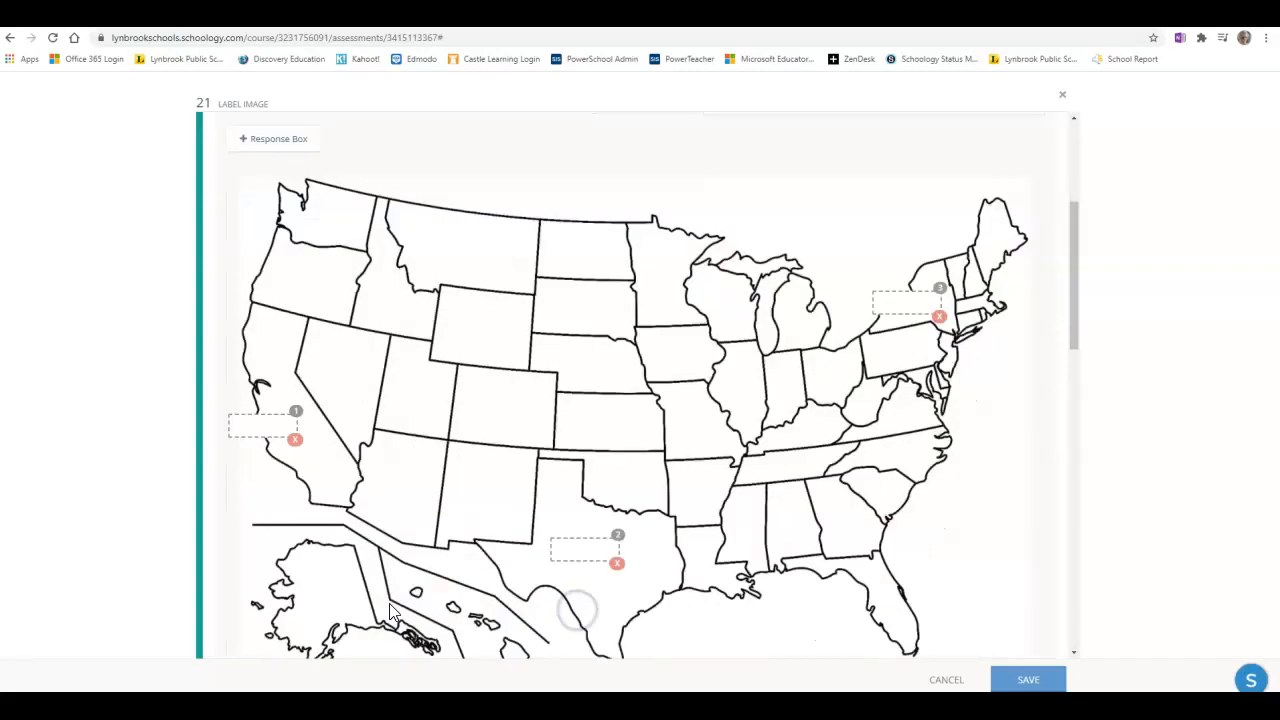
# Add four possible responses below the map: Texas, California, New York and Florida.
pyautogui.moveTo(1072, 345); pyautogui.dragTo(1086, 409)
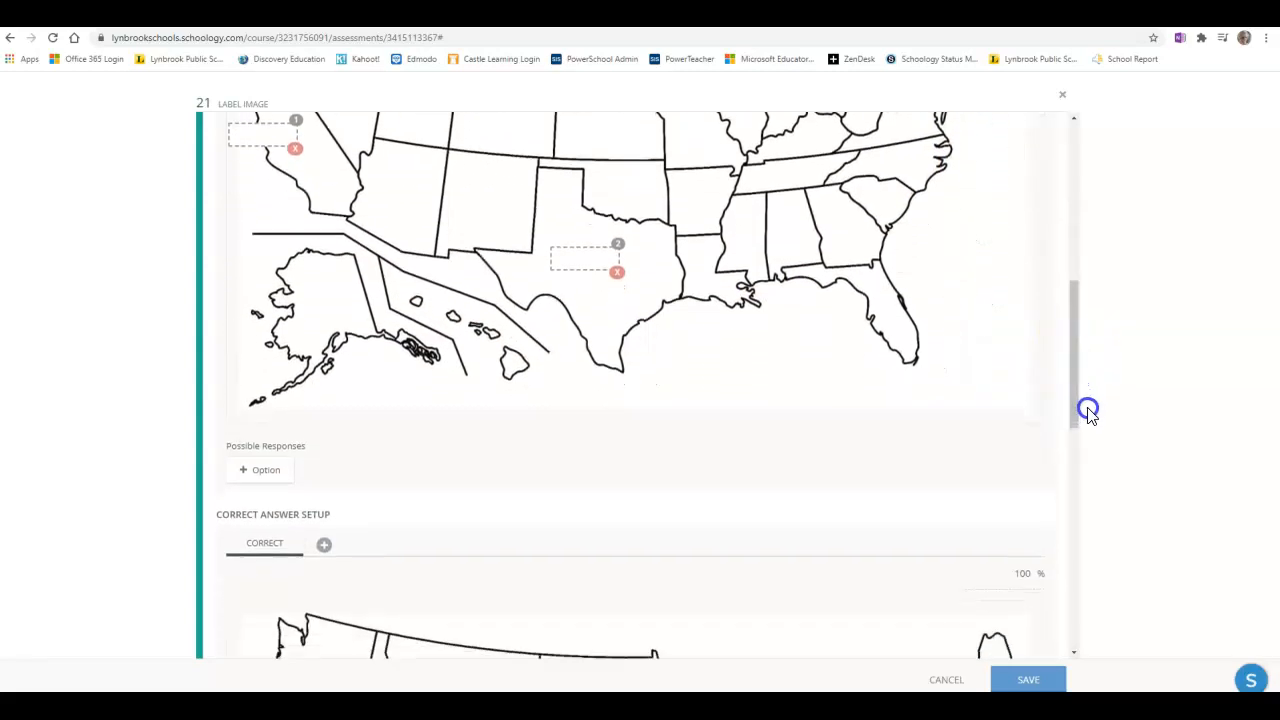
pyautogui.click(272, 471)
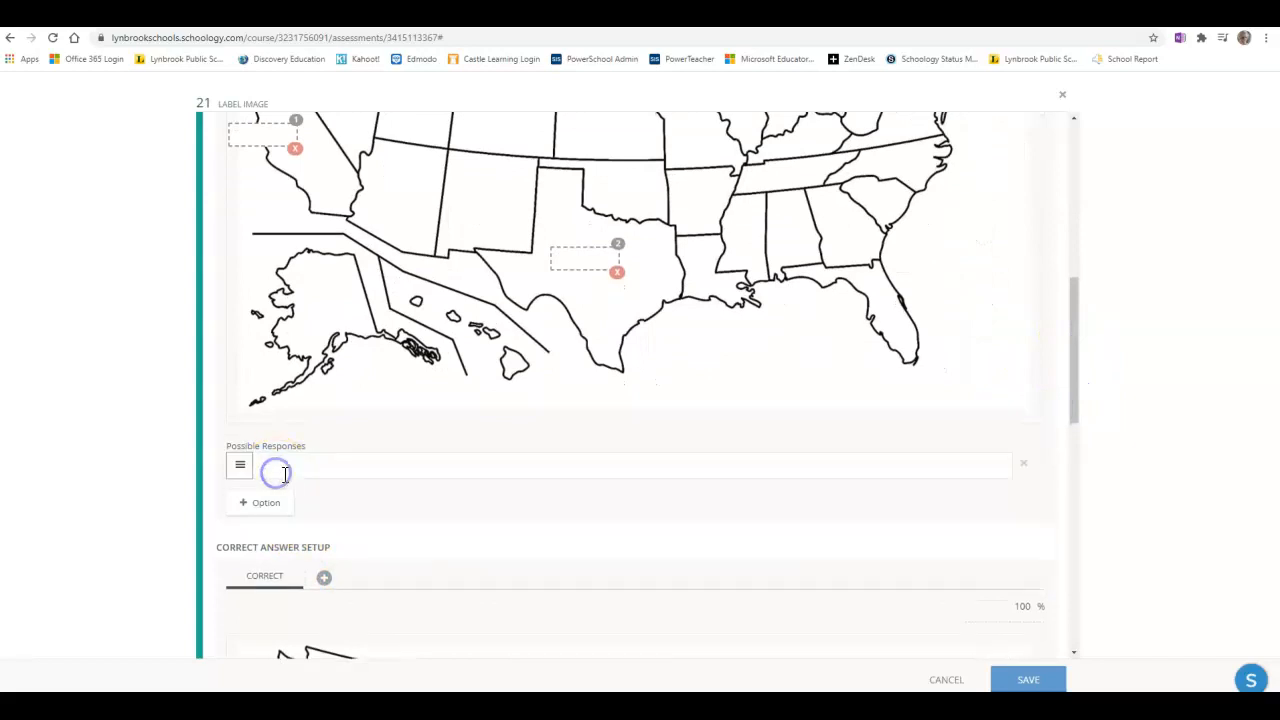
pyautogui.click(259, 508)
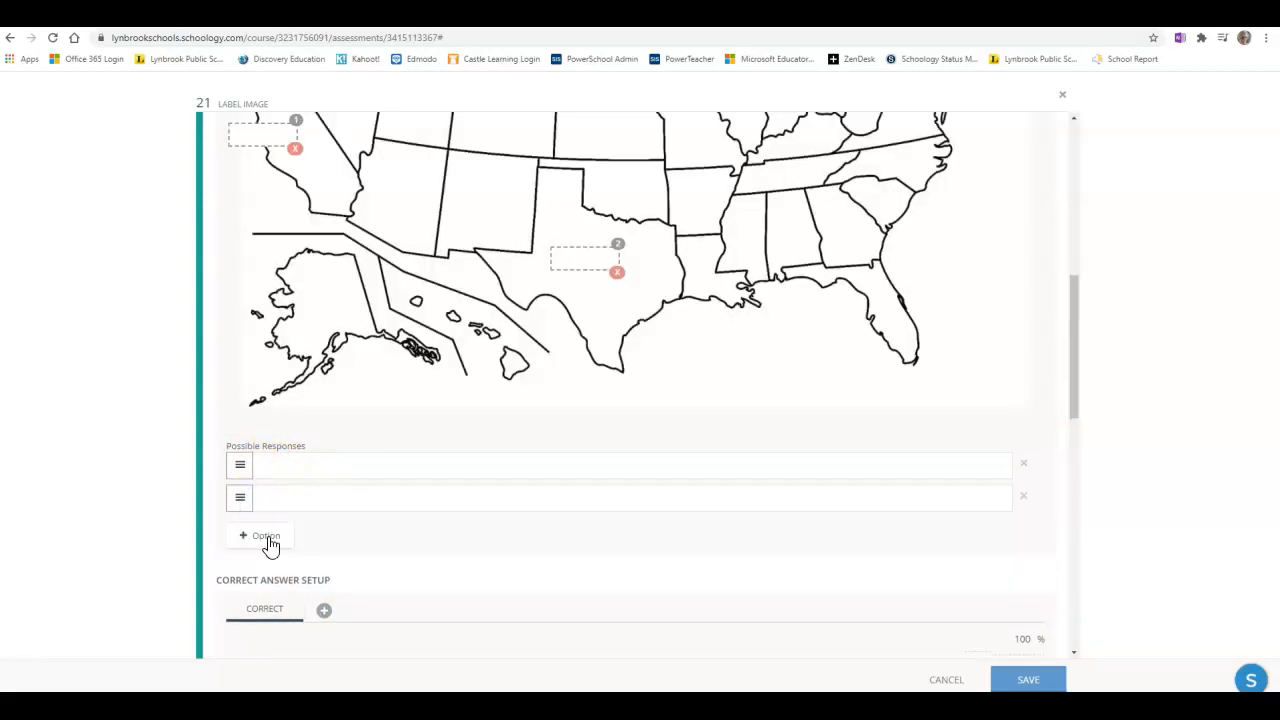
pyautogui.click(262, 537)
pyautogui.click(274, 571)
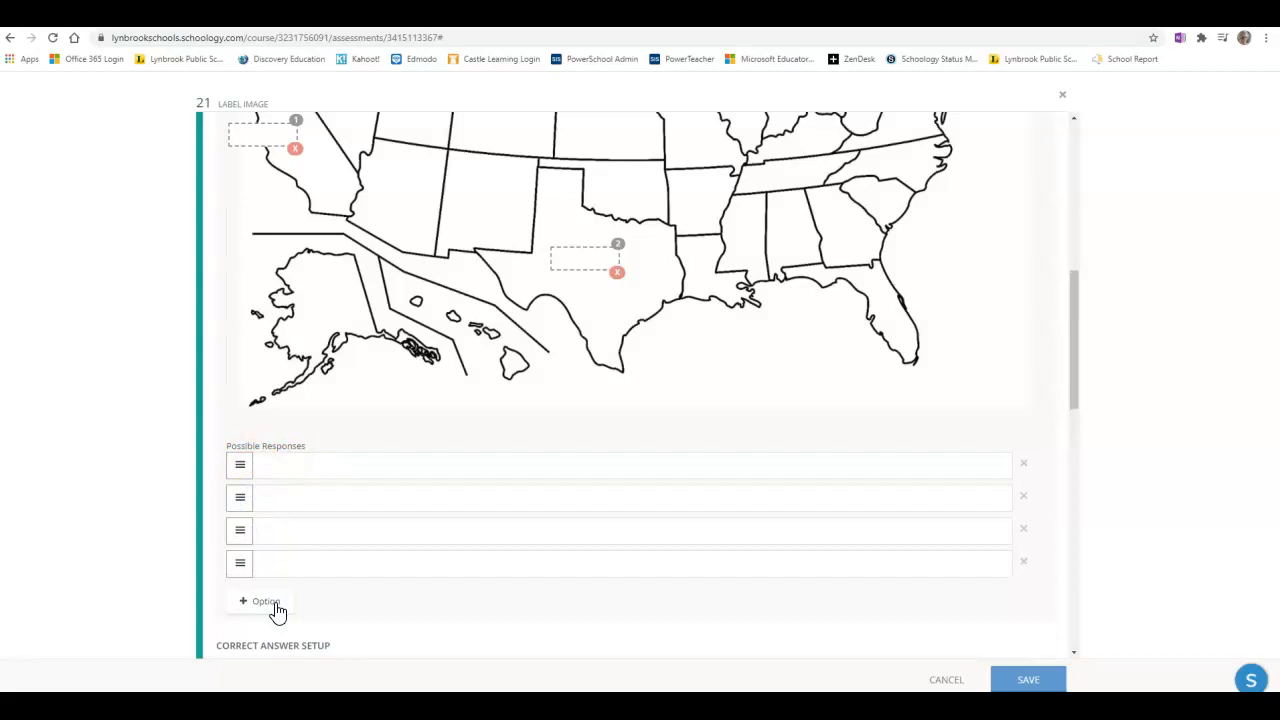
pyautogui.click(289, 466)
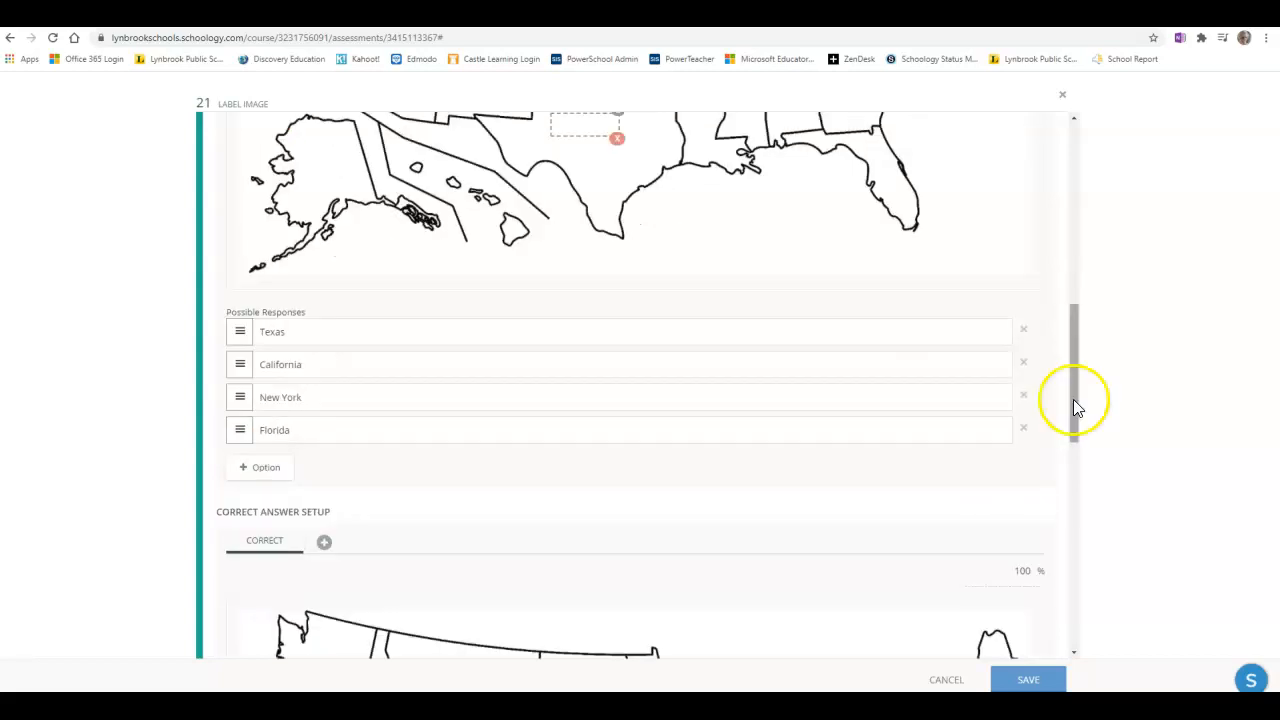
# Set the correct answers by placing Texas, California and New York in their matching boxes on the answer map.
pyautogui.moveTo(1074, 389); pyautogui.dragTo(1083, 494)
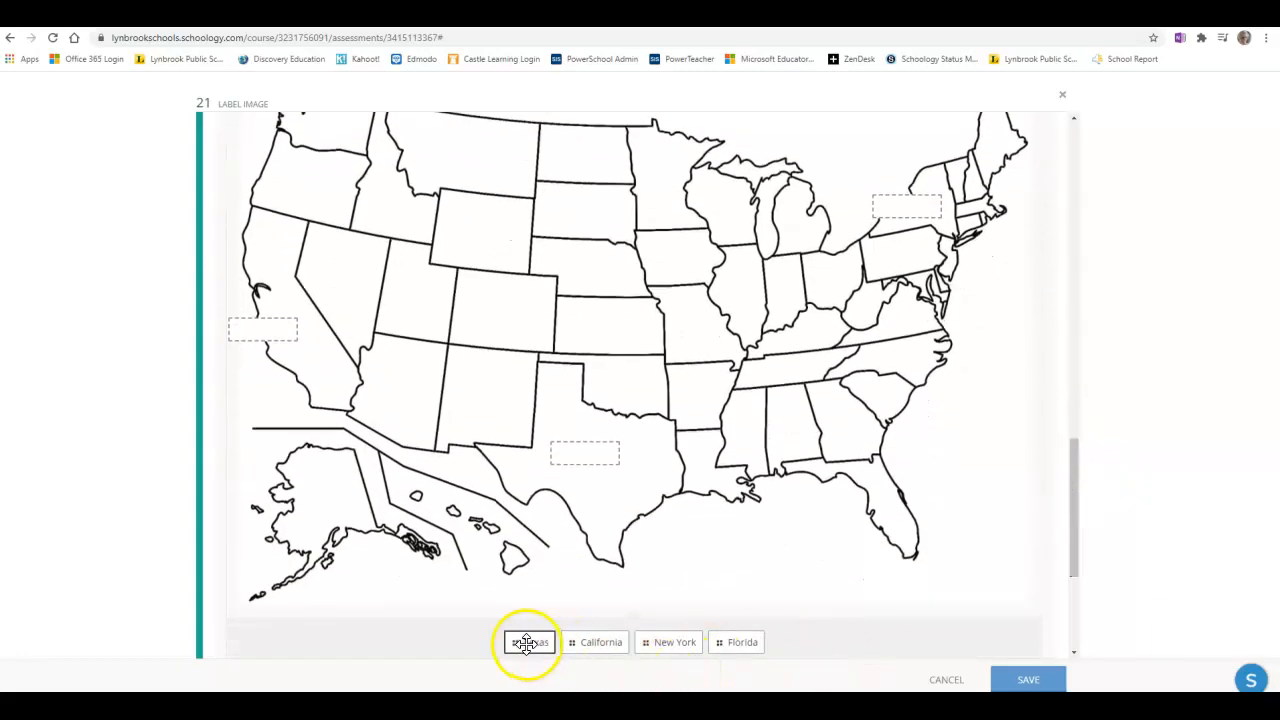
pyautogui.moveTo(536, 645); pyautogui.dragTo(589, 426)
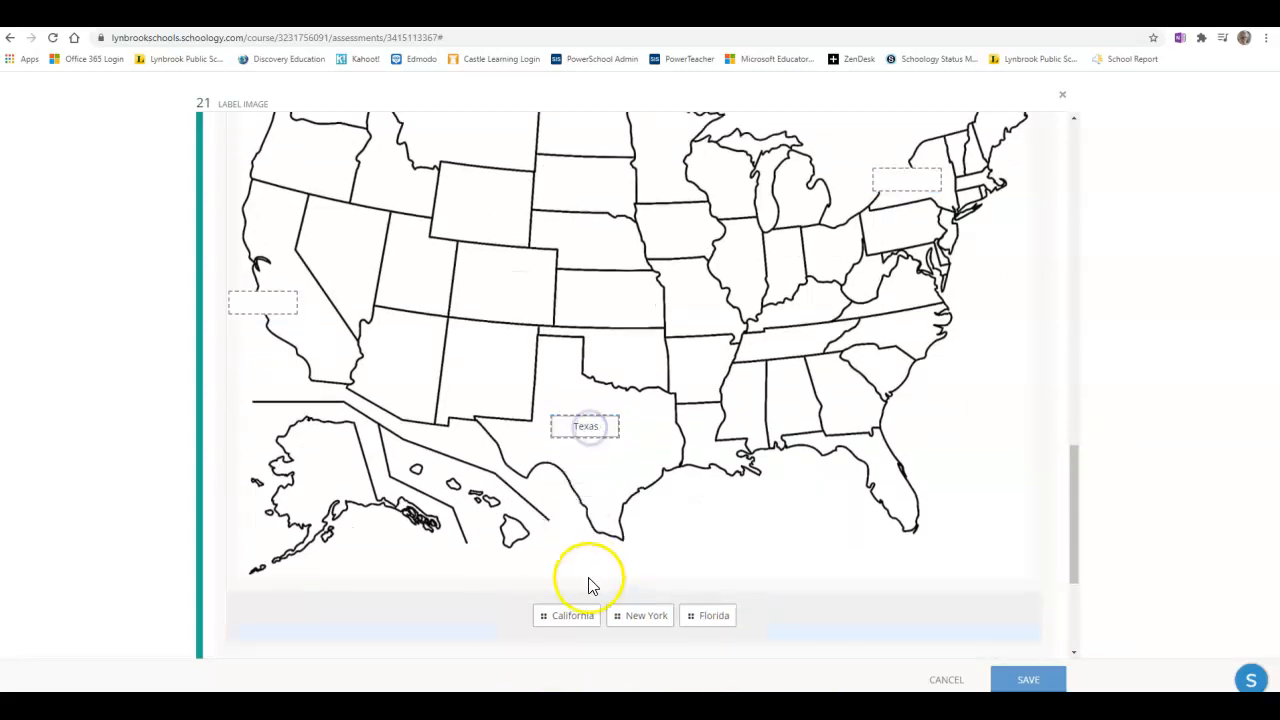
pyautogui.moveTo(566, 614); pyautogui.dragTo(285, 310)
pyautogui.moveTo(609, 615); pyautogui.dragTo(925, 178)
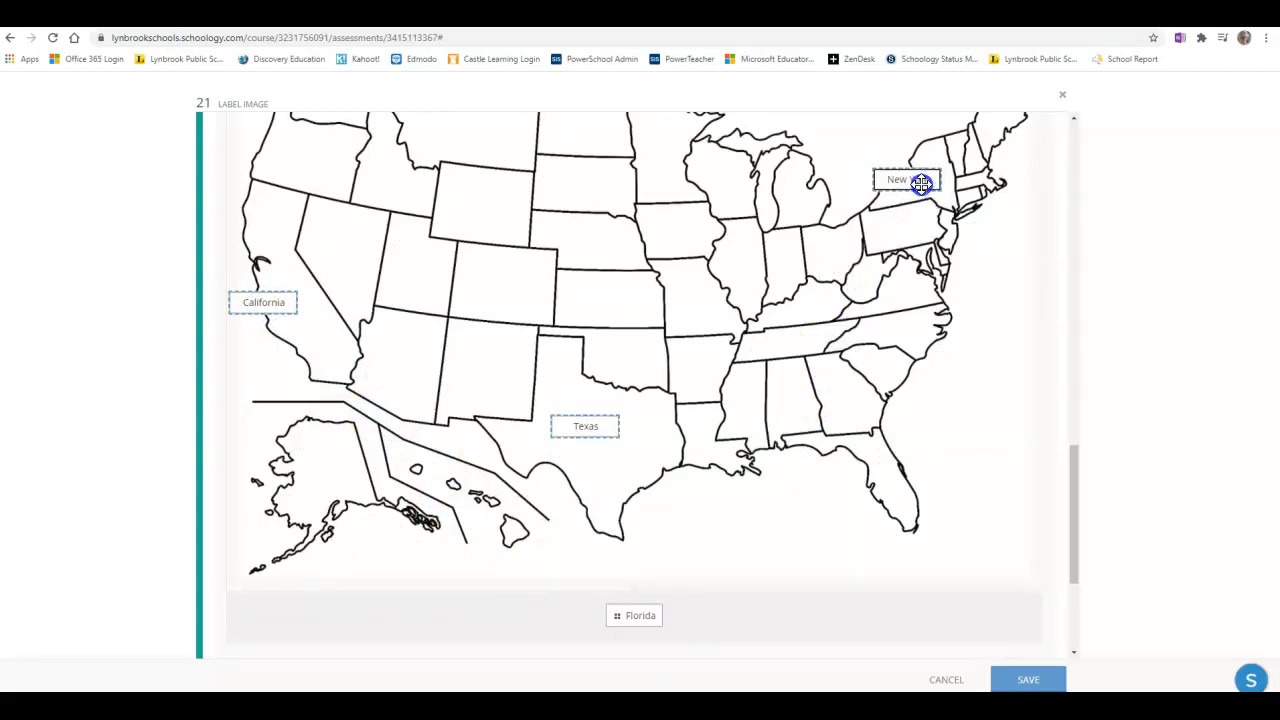
# Allow duplicate responses and set the question's scoring type to Partial Match.
pyautogui.scroll(-3, 100, 495)
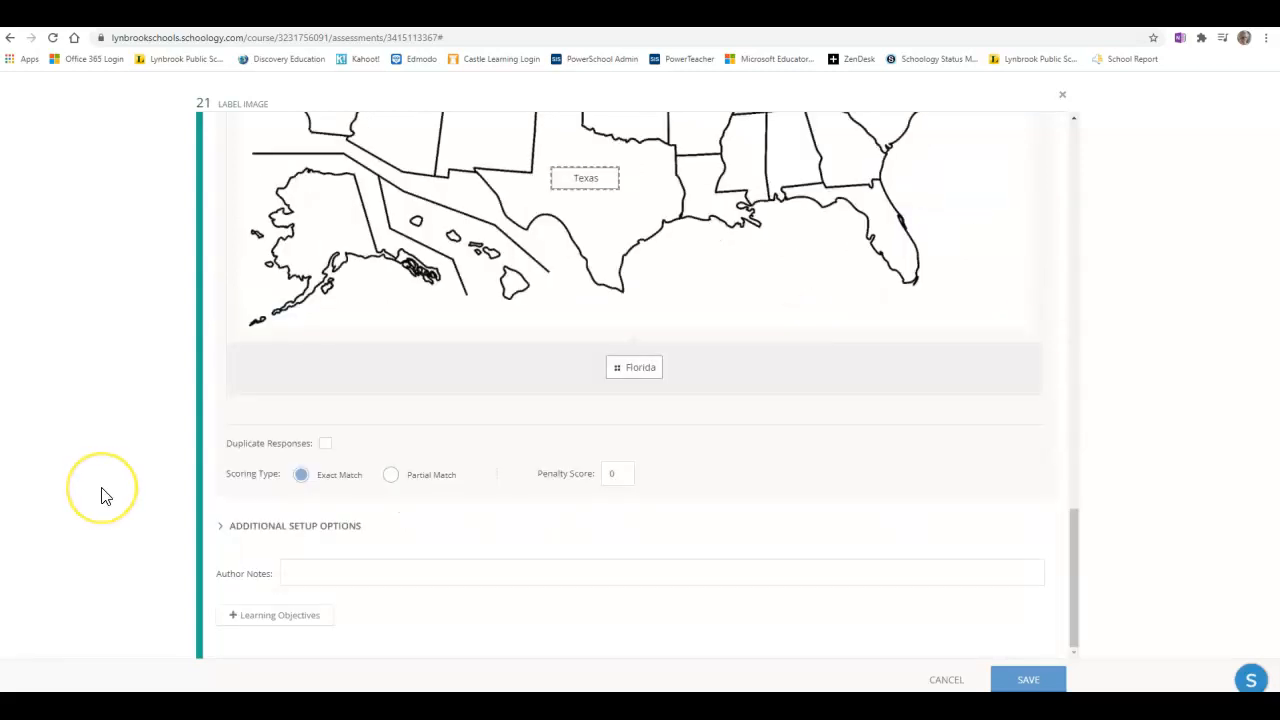
pyautogui.click(327, 444)
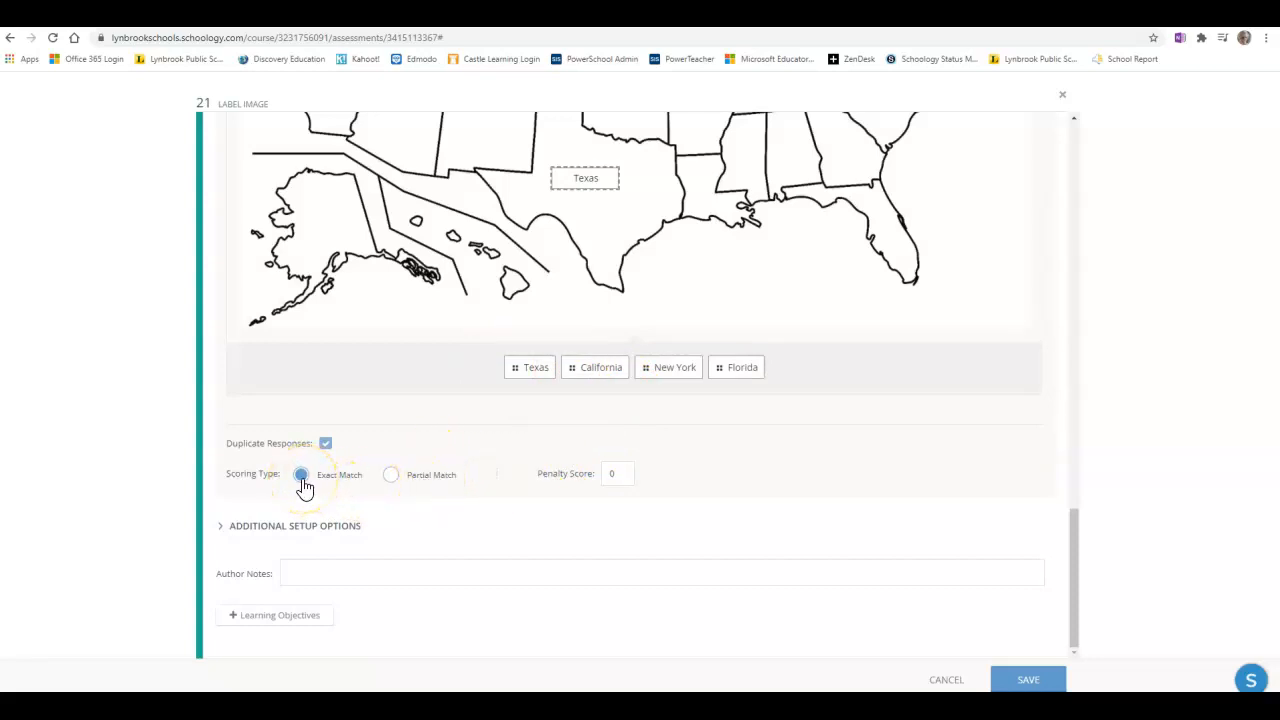
pyautogui.click(418, 484)
pyautogui.scroll(2, 726, 486)
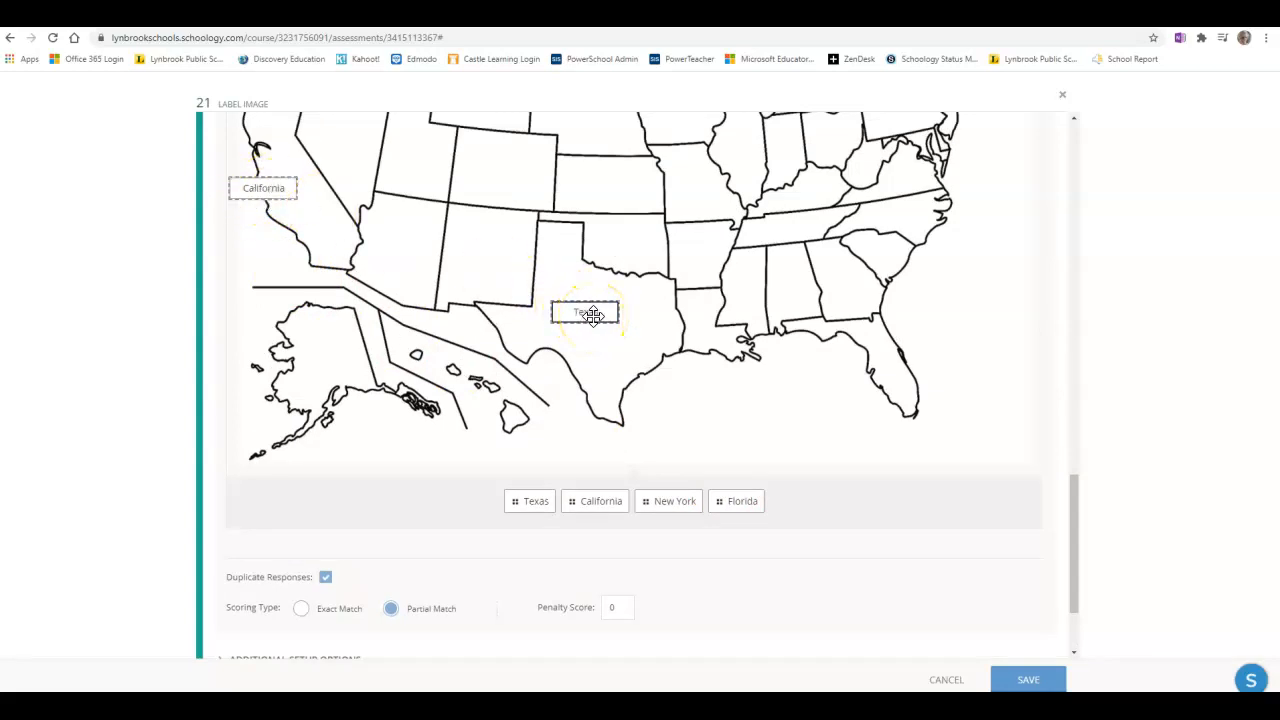
pyautogui.scroll(-1, 594, 316)
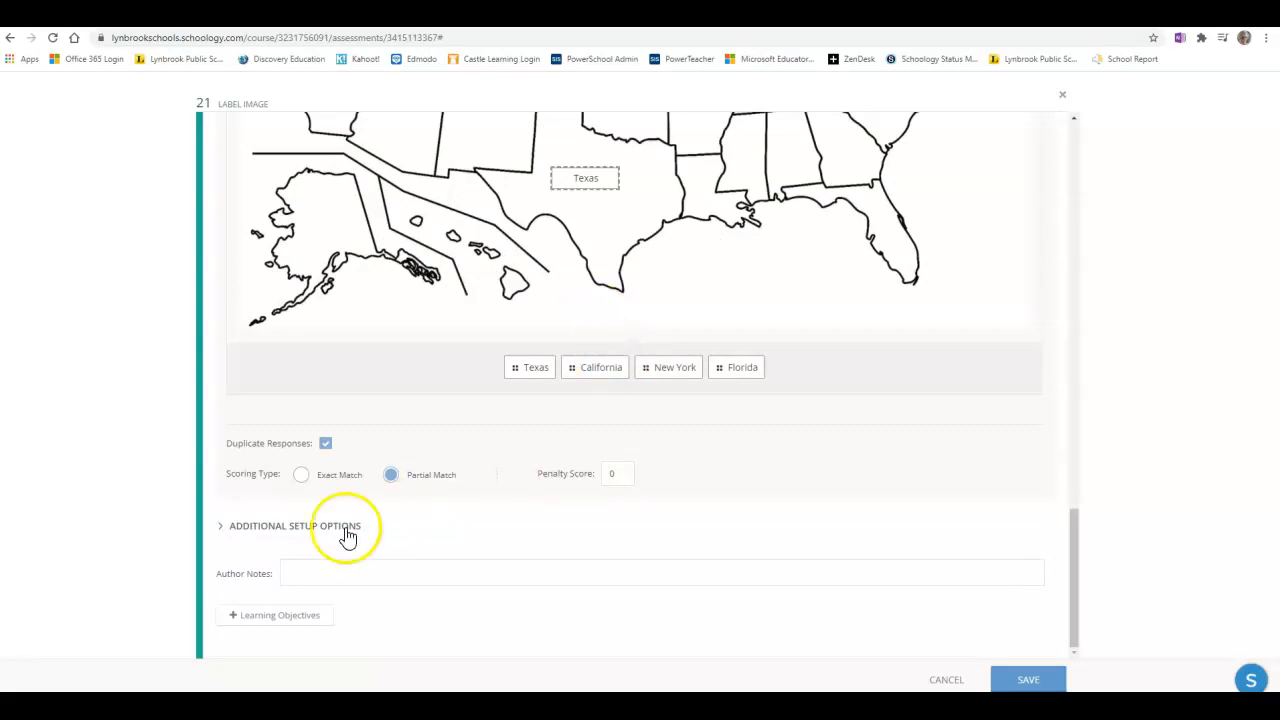
# Set the pointer for all response boxes to top in the additional setup options.
pyautogui.click(222, 534)
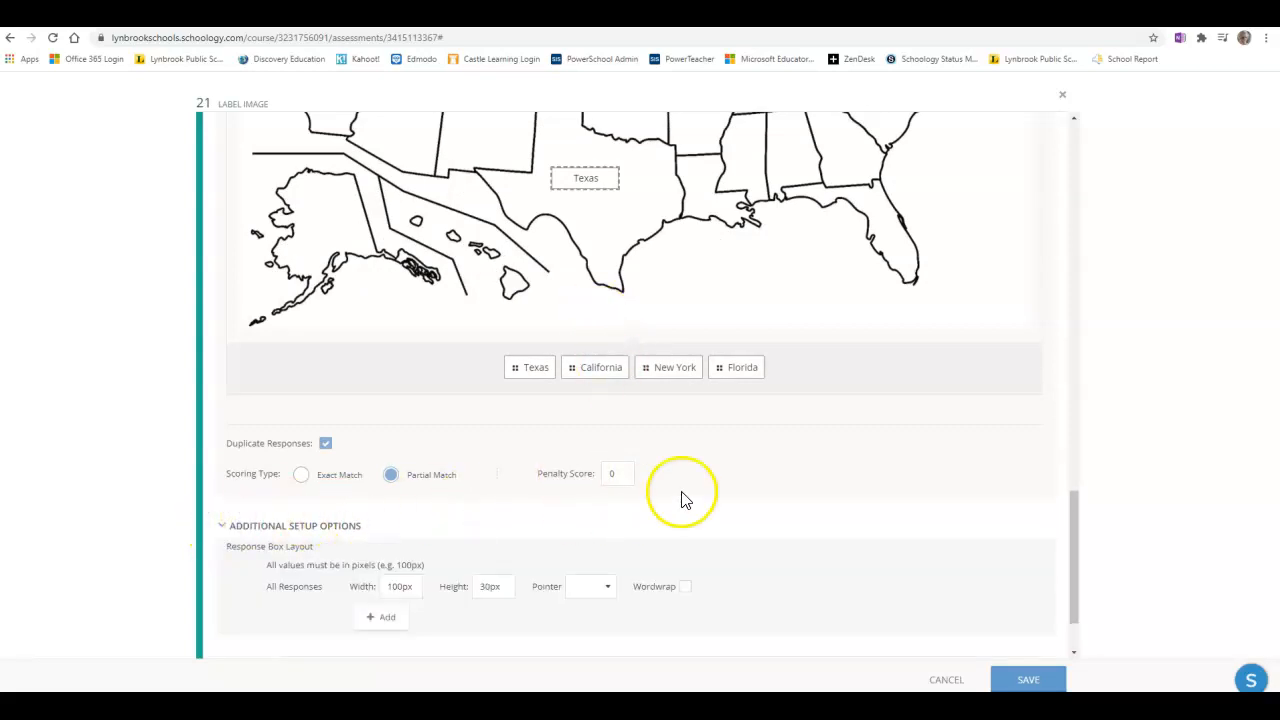
pyautogui.scroll(-1, 720, 500)
pyautogui.click(572, 523)
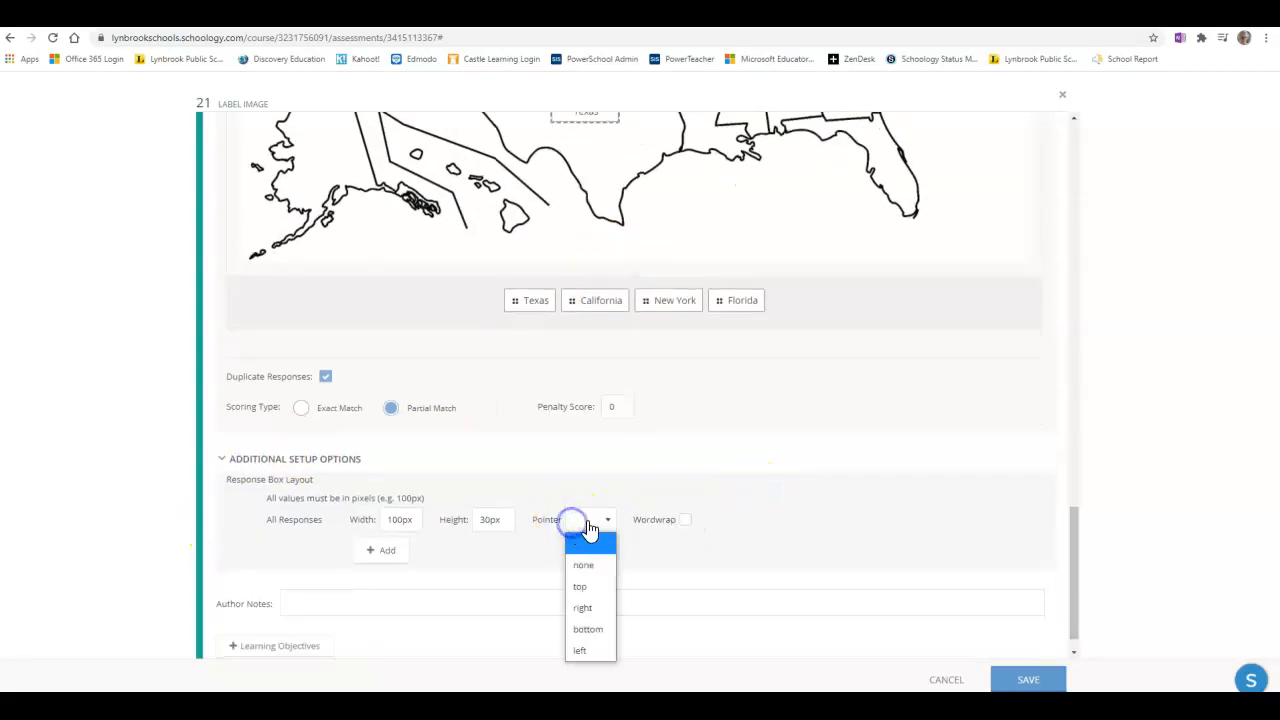
pyautogui.click(594, 595)
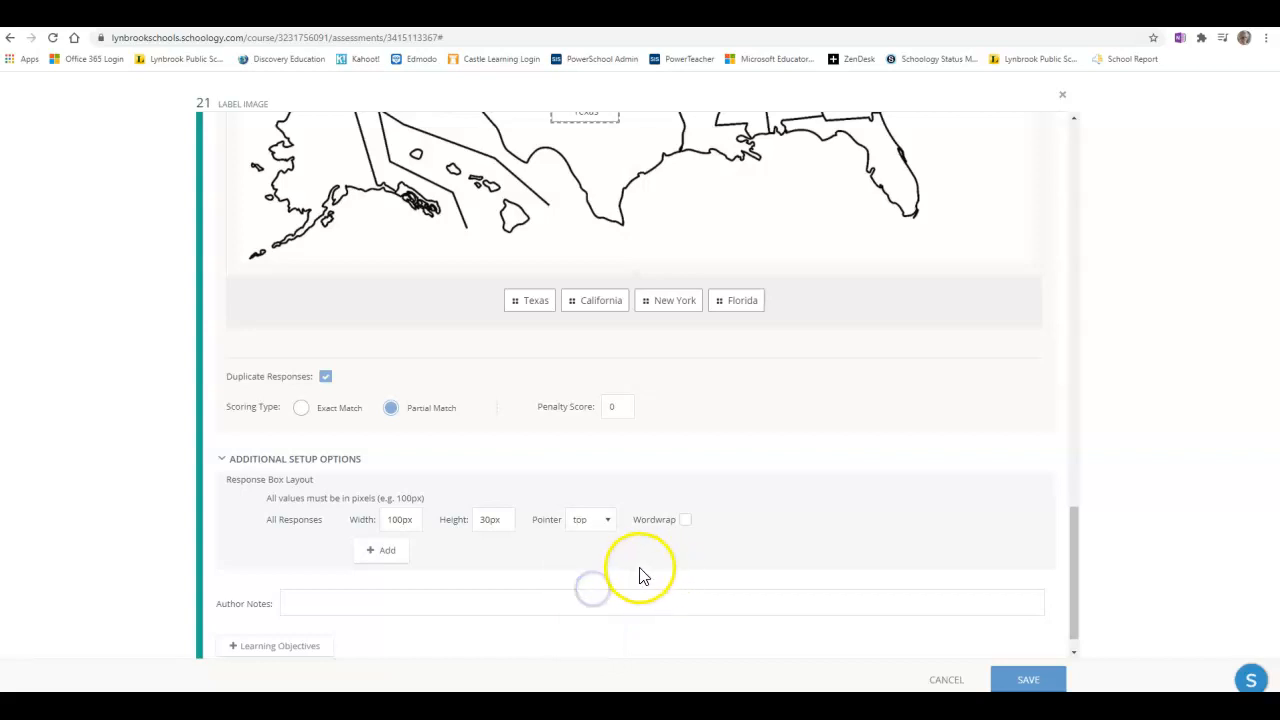
pyautogui.scroll(2, 702, 508)
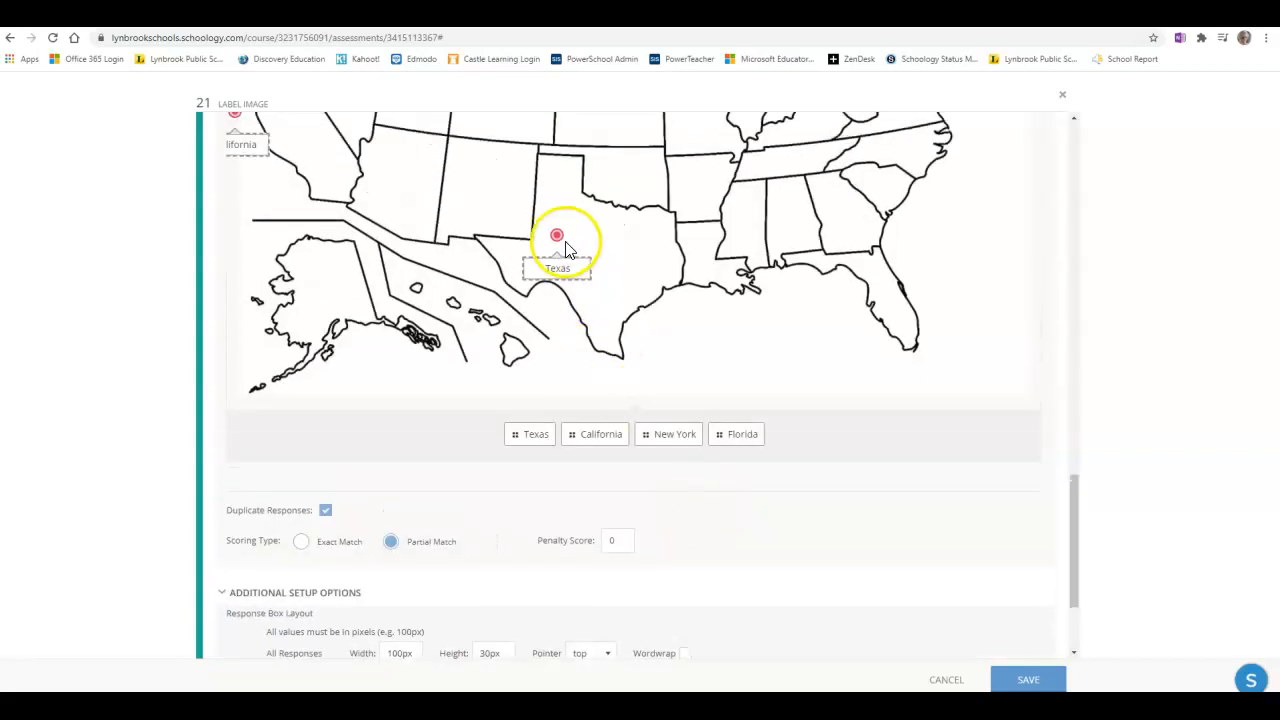
# Set the width of all response boxes to 200 in the response box layout.
pyautogui.scroll(-3, 620, 457)
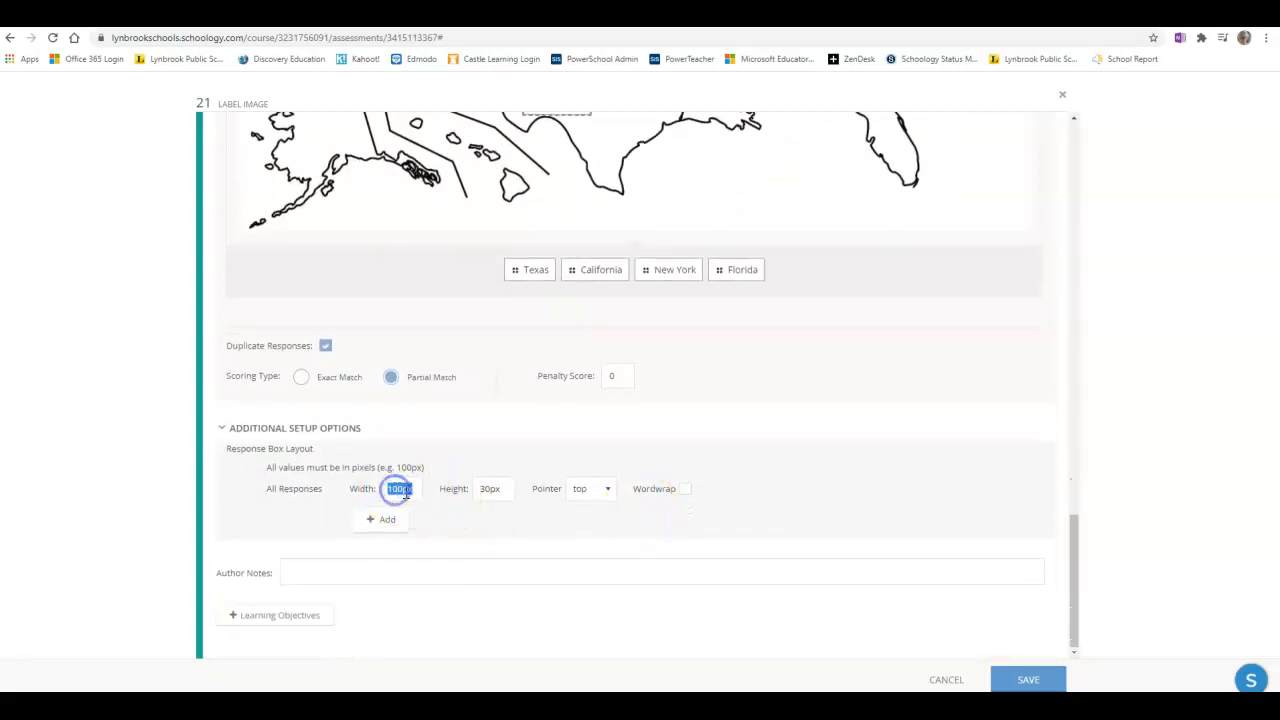
pyautogui.scroll(1, 450, 510)
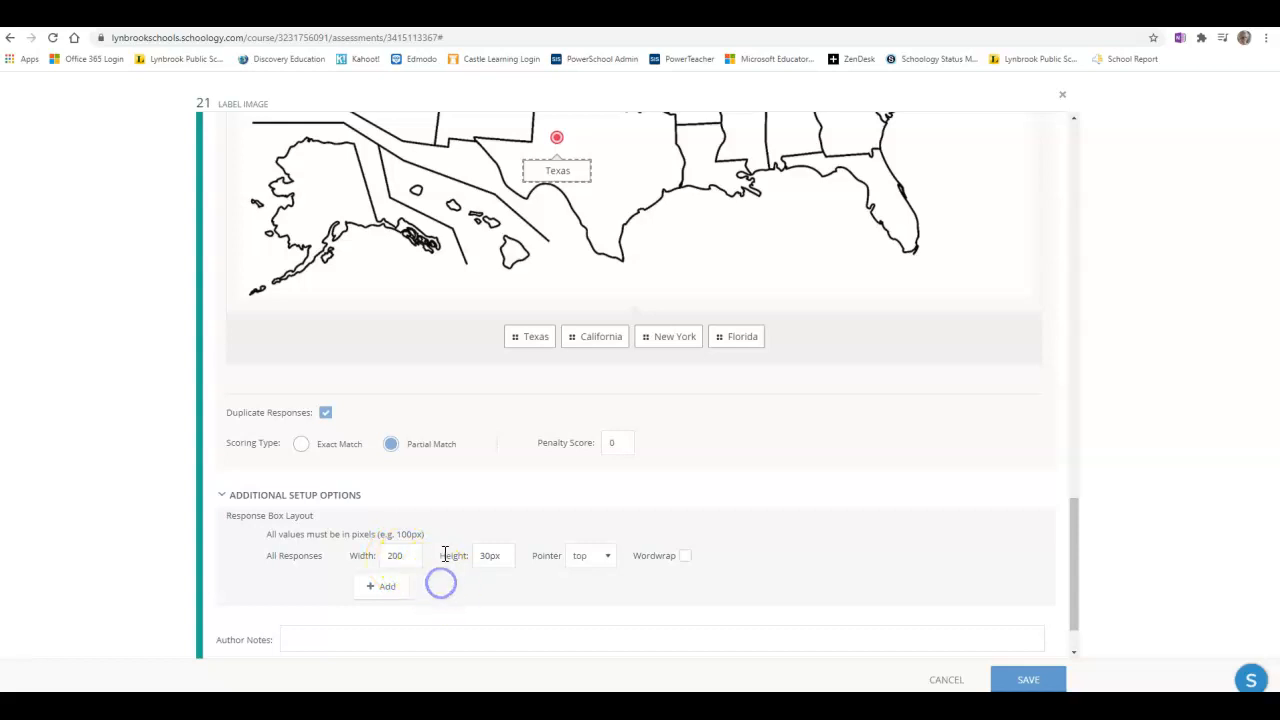
pyautogui.click(762, 569)
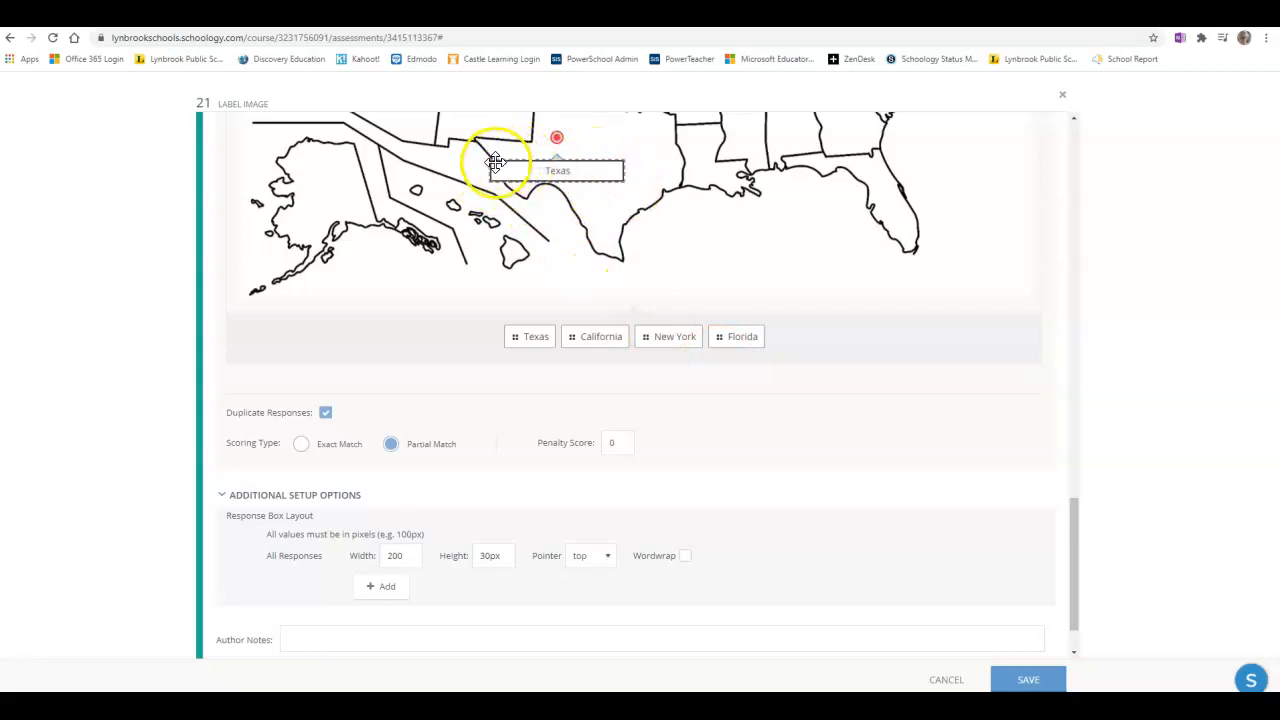
# Preview the finished question and check the response boxes and pointers on the map.
pyautogui.moveTo(1076, 556); pyautogui.dragTo(1086, 158)
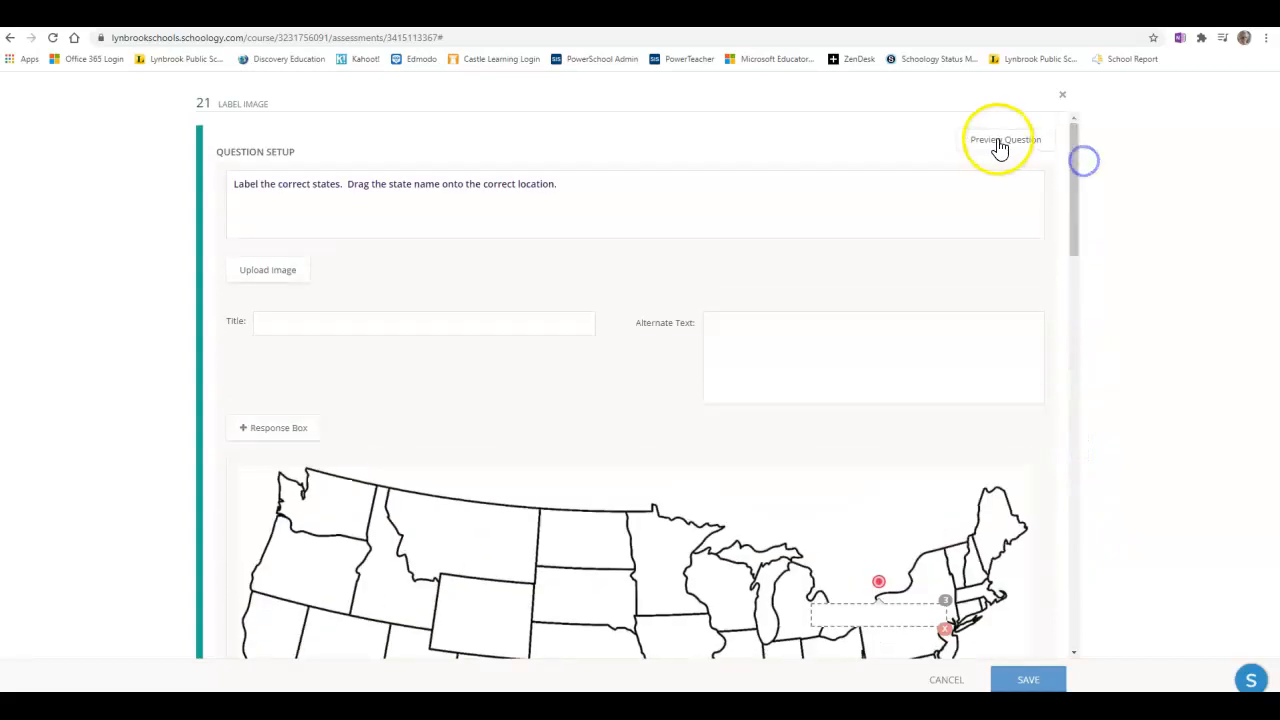
pyautogui.click(997, 139)
pyautogui.moveTo(1075, 285); pyautogui.dragTo(1089, 358)
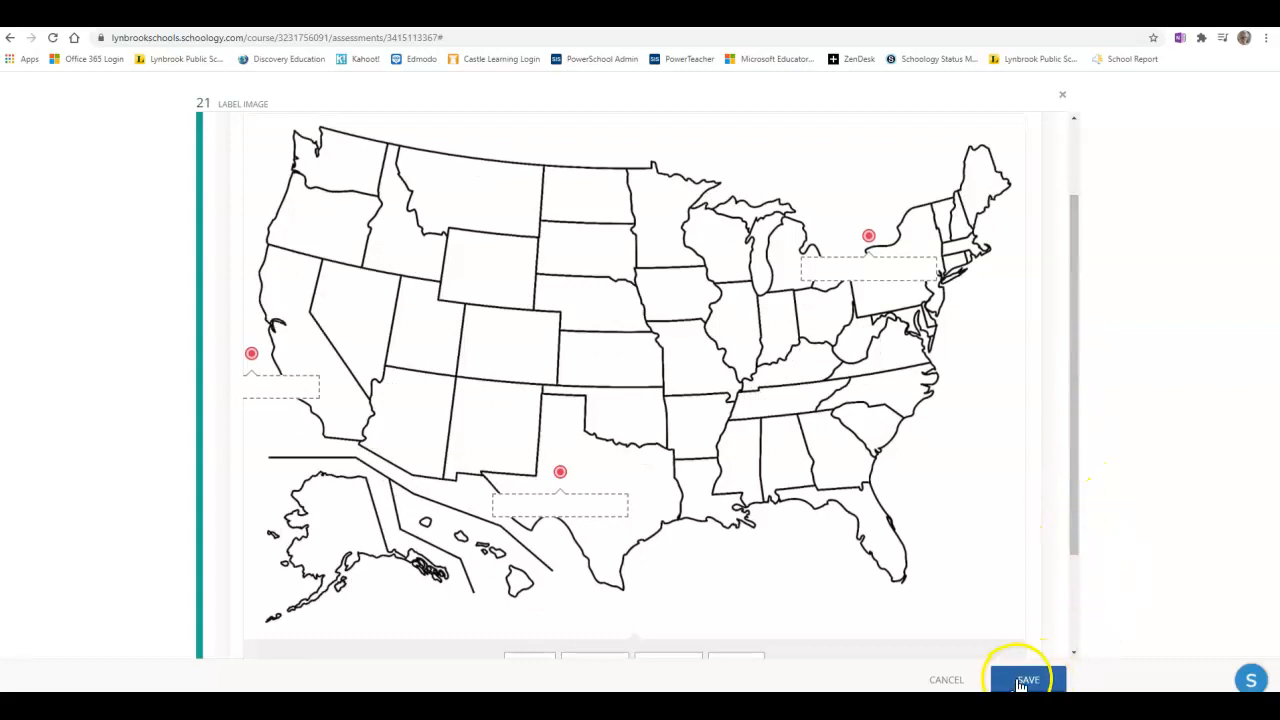